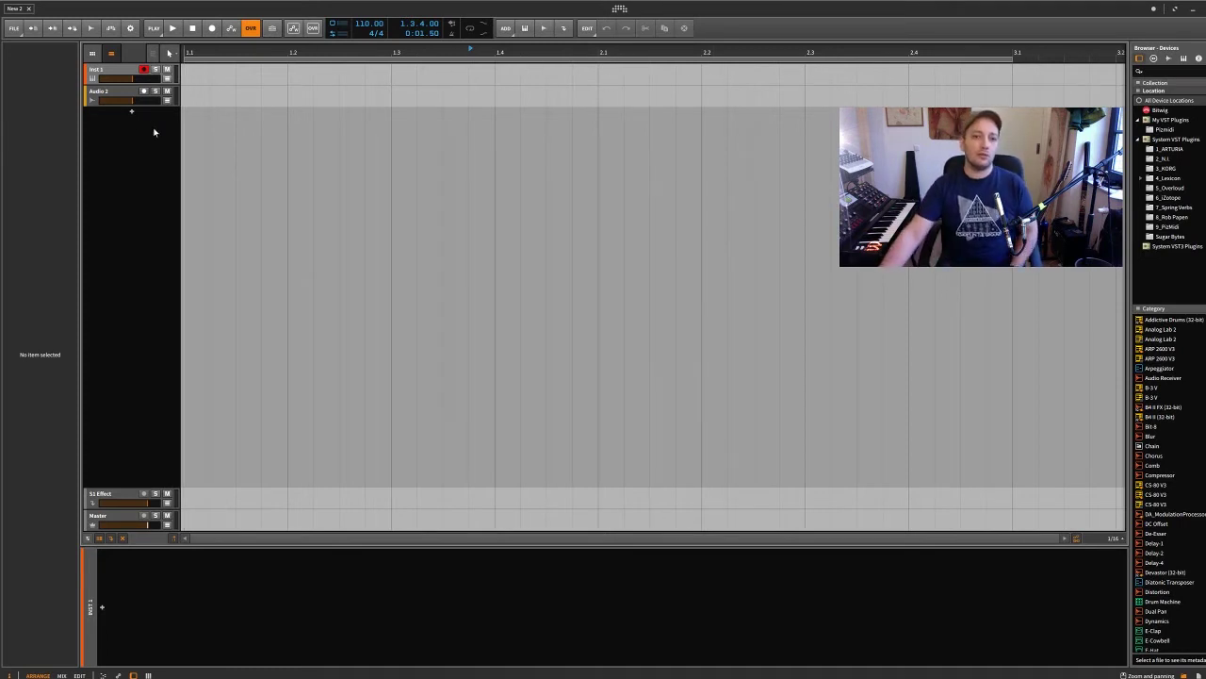
- Insert Bitwig's Polysynth on the Inst 1 instrument track, filtering for Bitwig devices in the Synth category
left_click(94, 82)
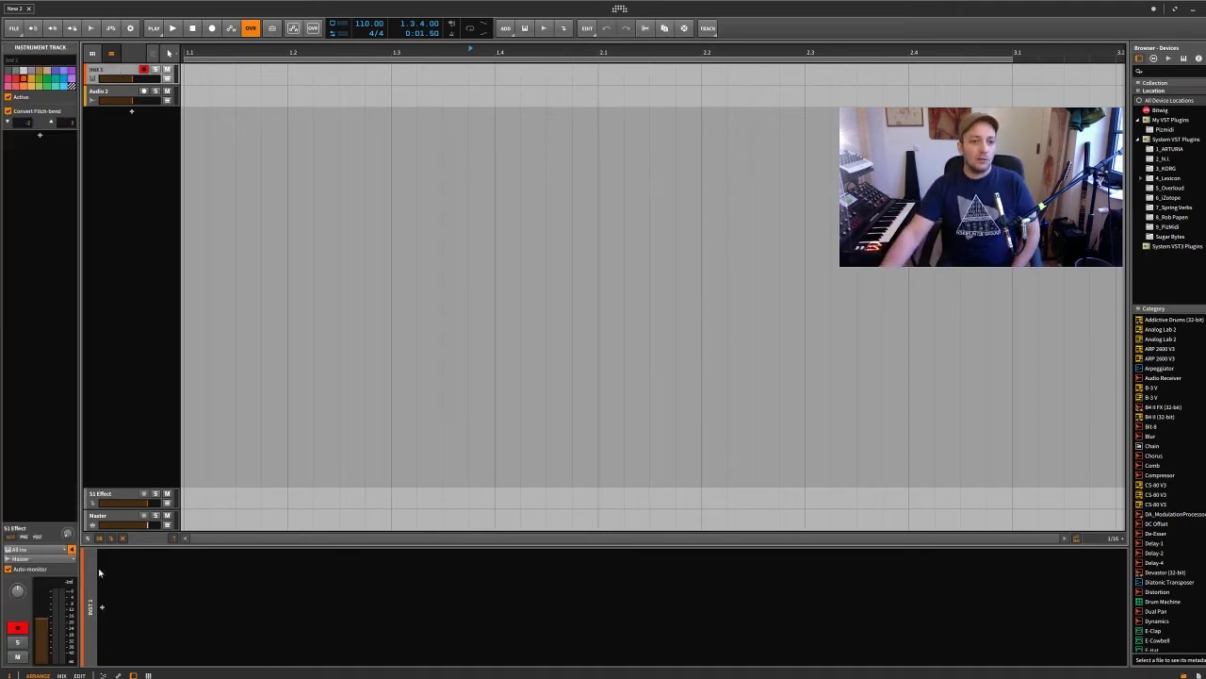
left_click(102, 606)
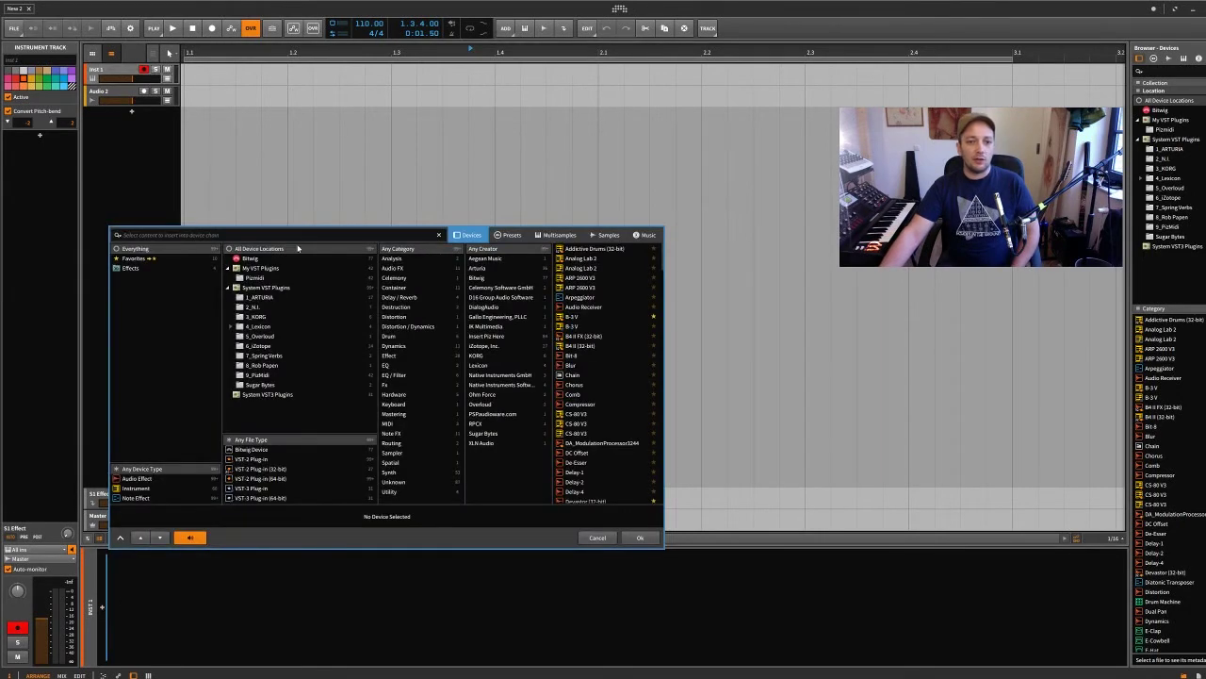
left_click(269, 451)
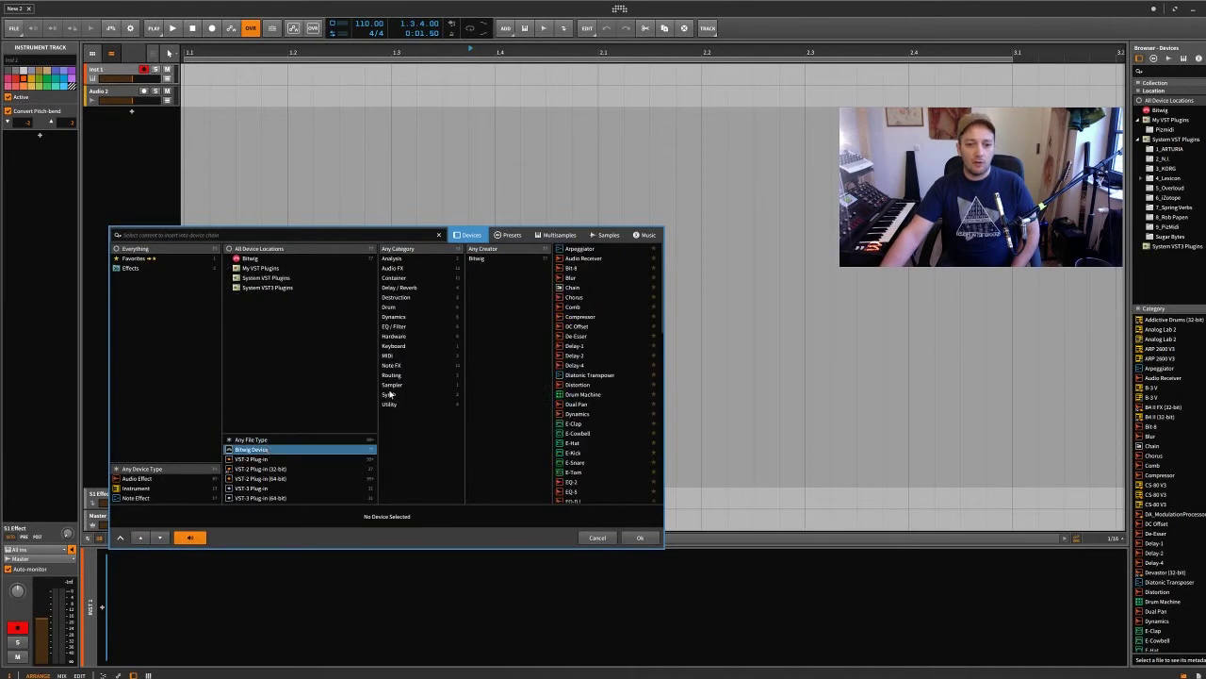
left_click(389, 395)
left_click(583, 258)
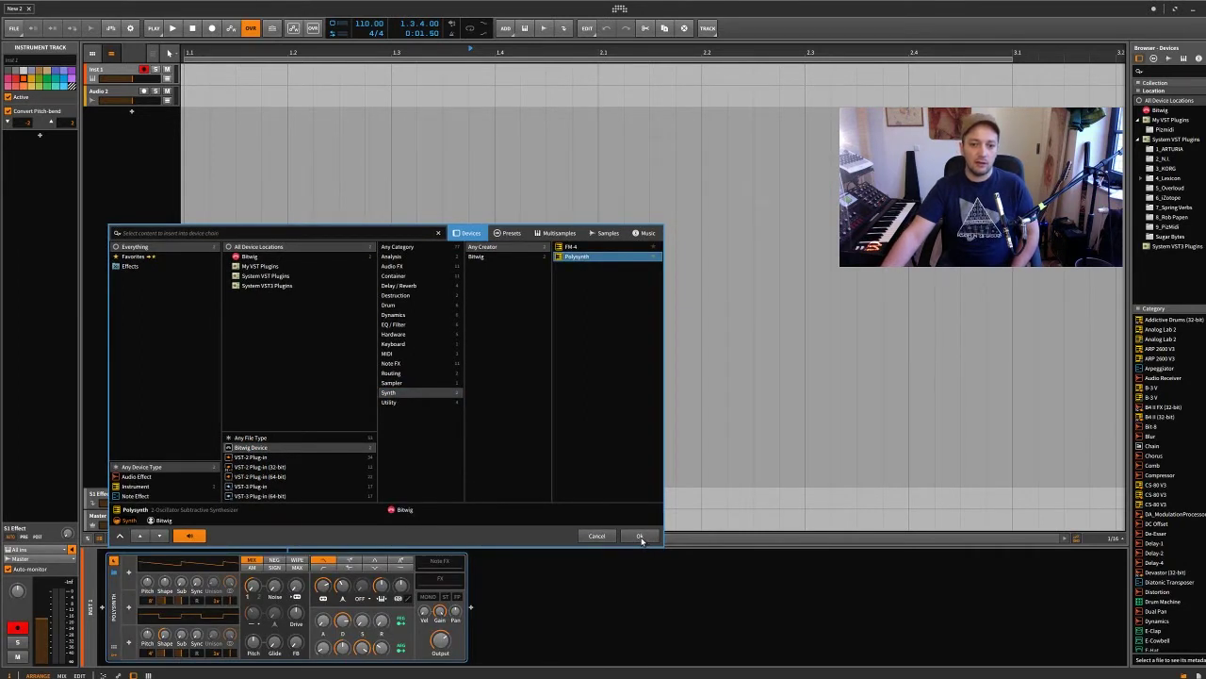
left_click(645, 539)
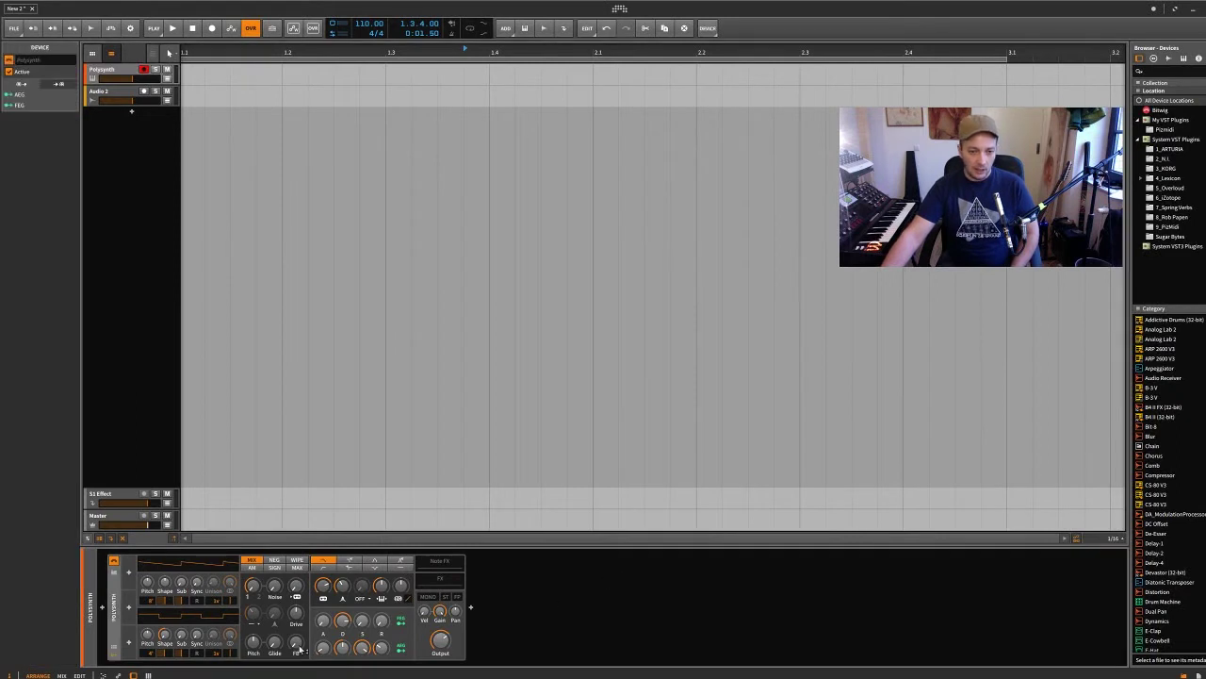
- Show the Polysynth's remote controls, open the Remote Controls Editor and select the OSC1 device page
left_click(114, 648)
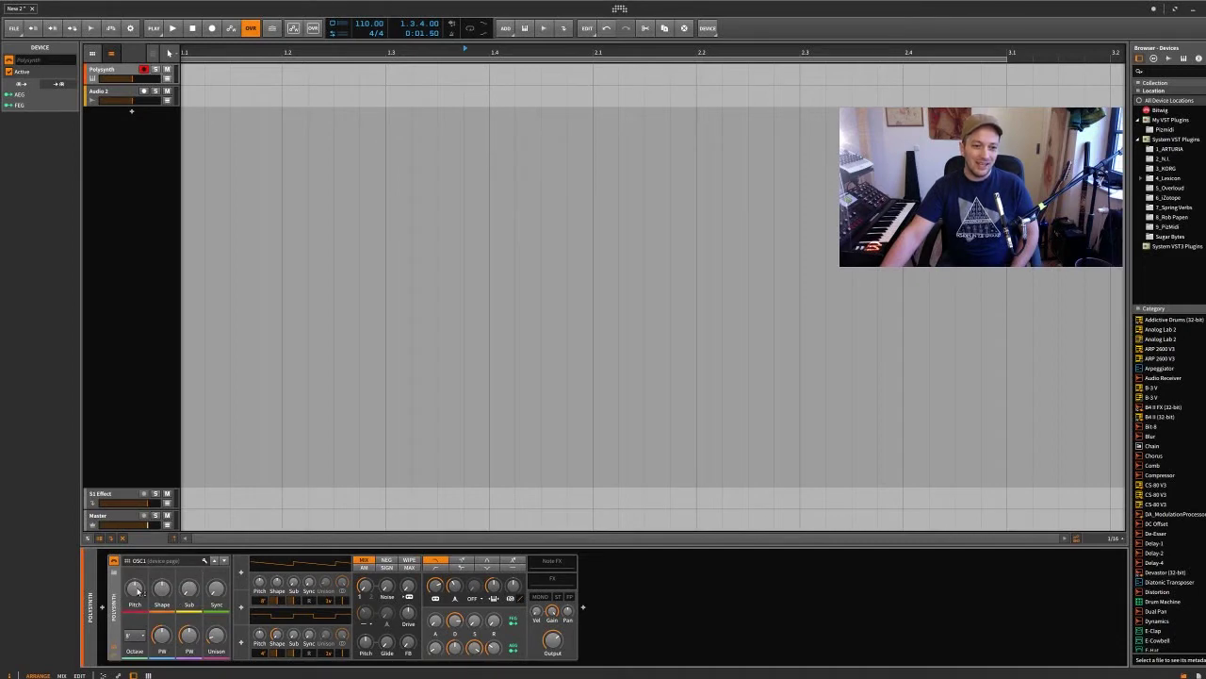
left_click(203, 560)
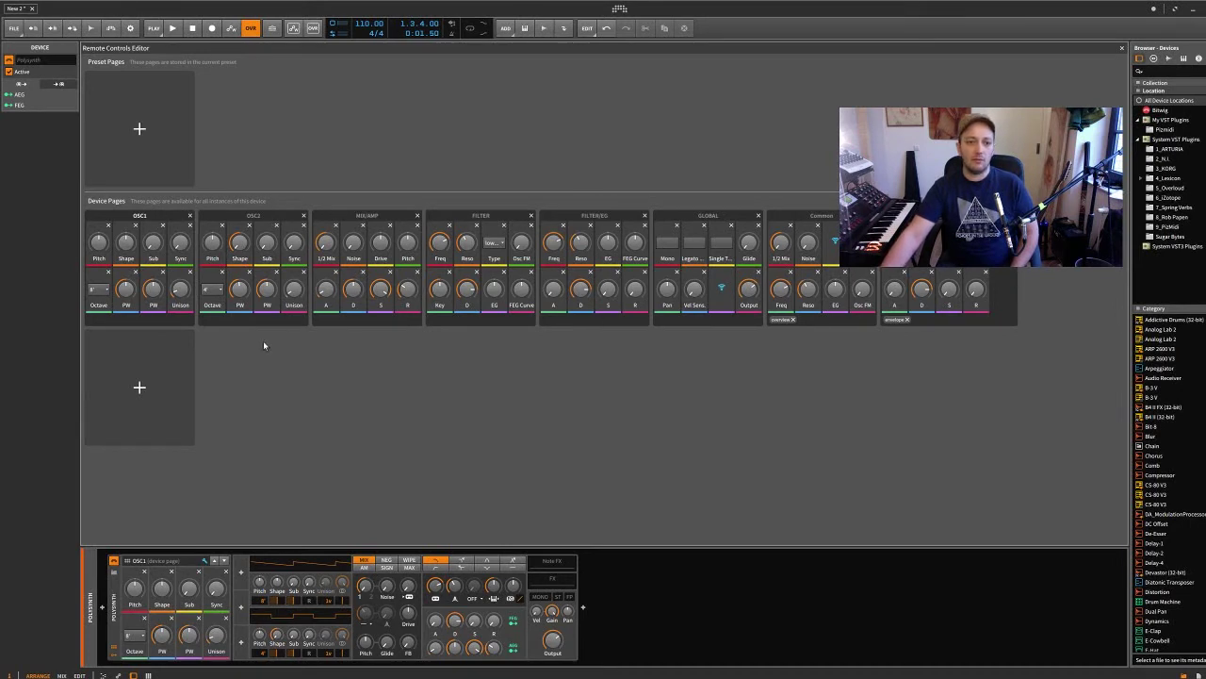
left_click(141, 214)
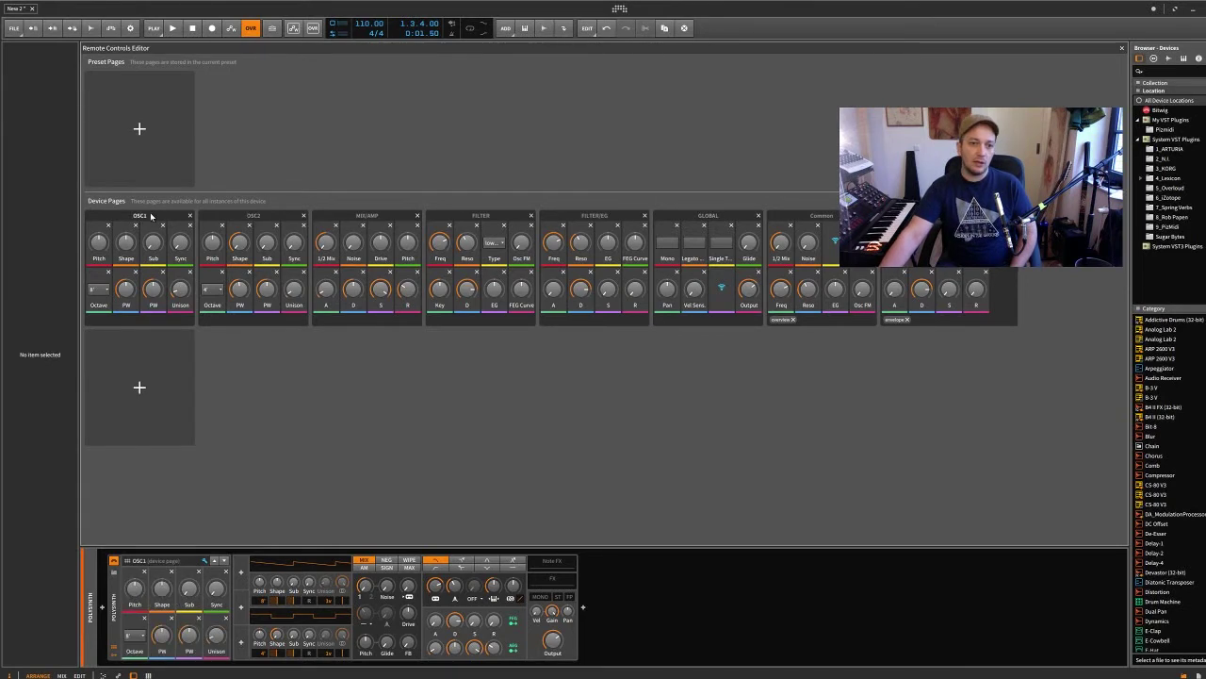
- Add a new device page, map the Polysynth's envelope attack (A) to its first slot, and return to the OSC1 page
left_click(135, 386)
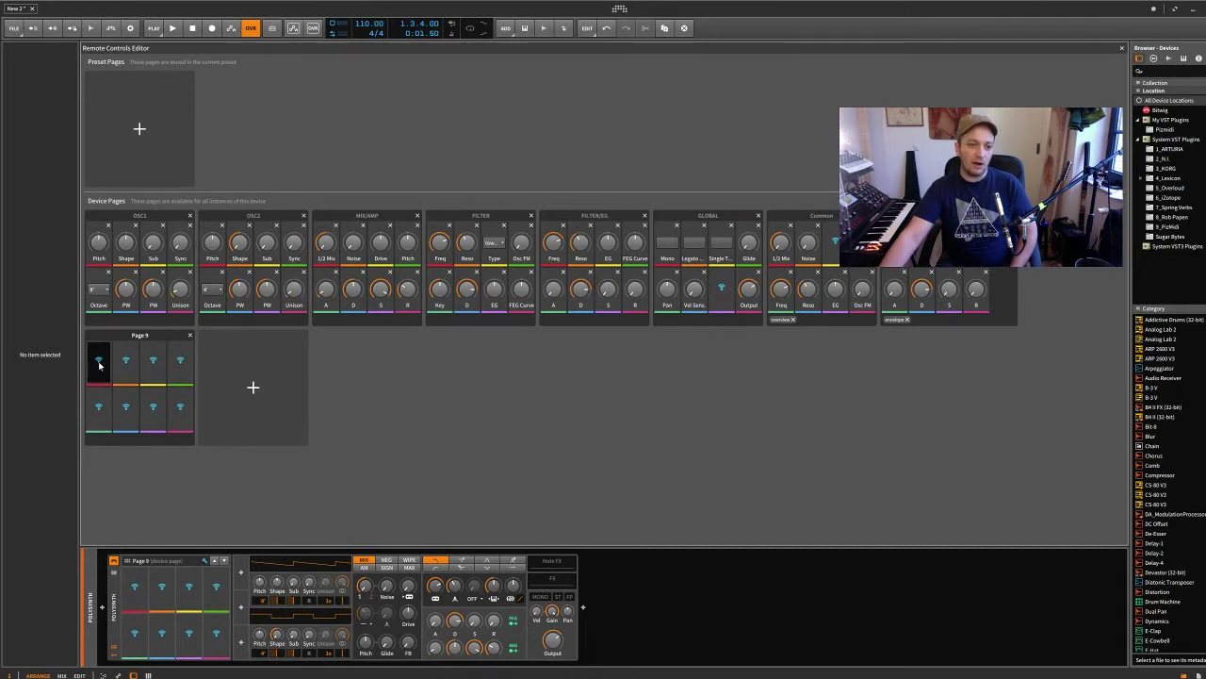
left_click(98, 363)
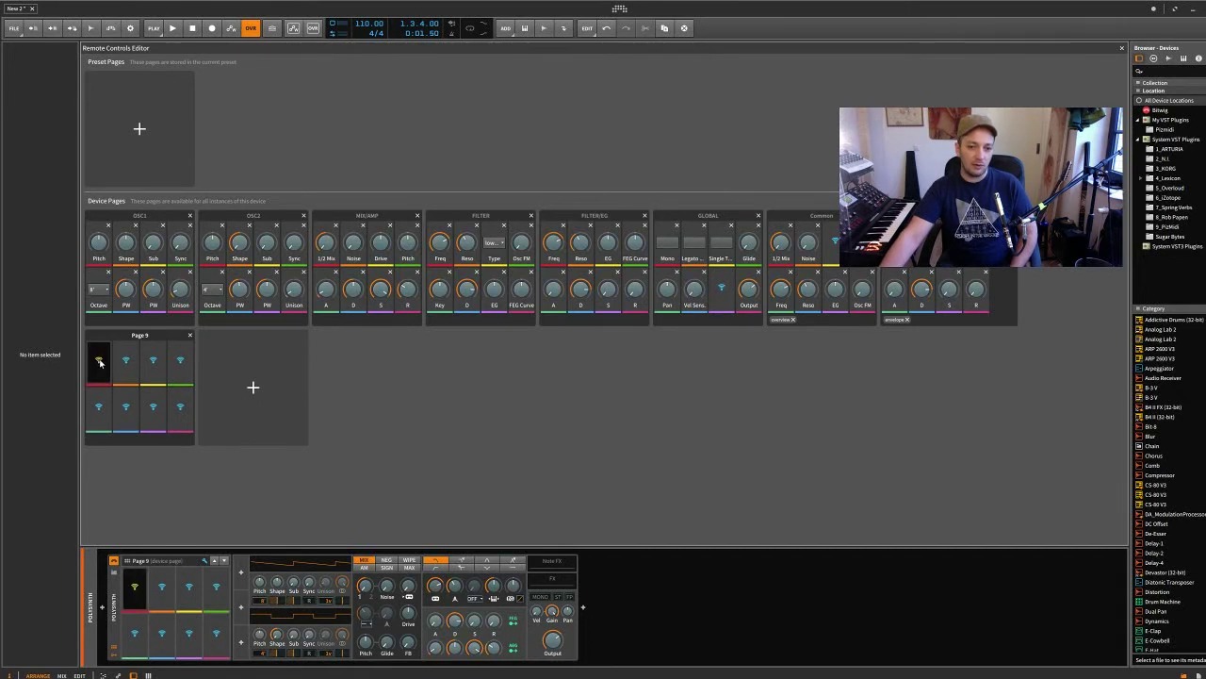
left_click(437, 627)
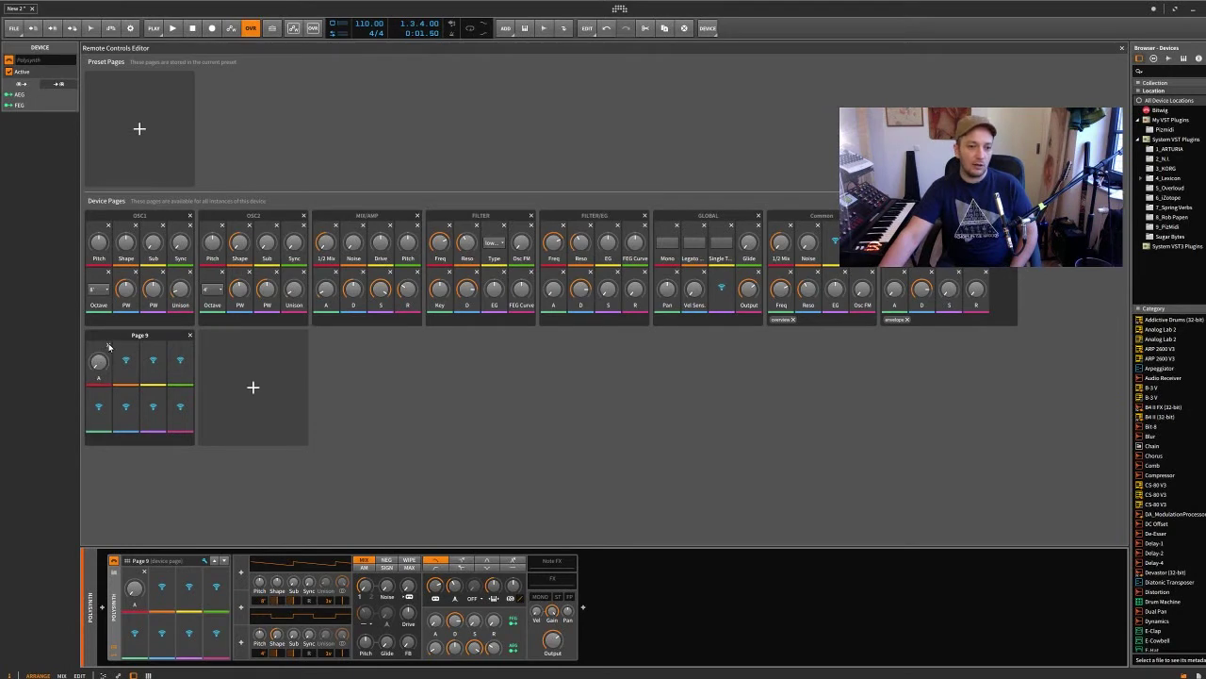
left_click(140, 217)
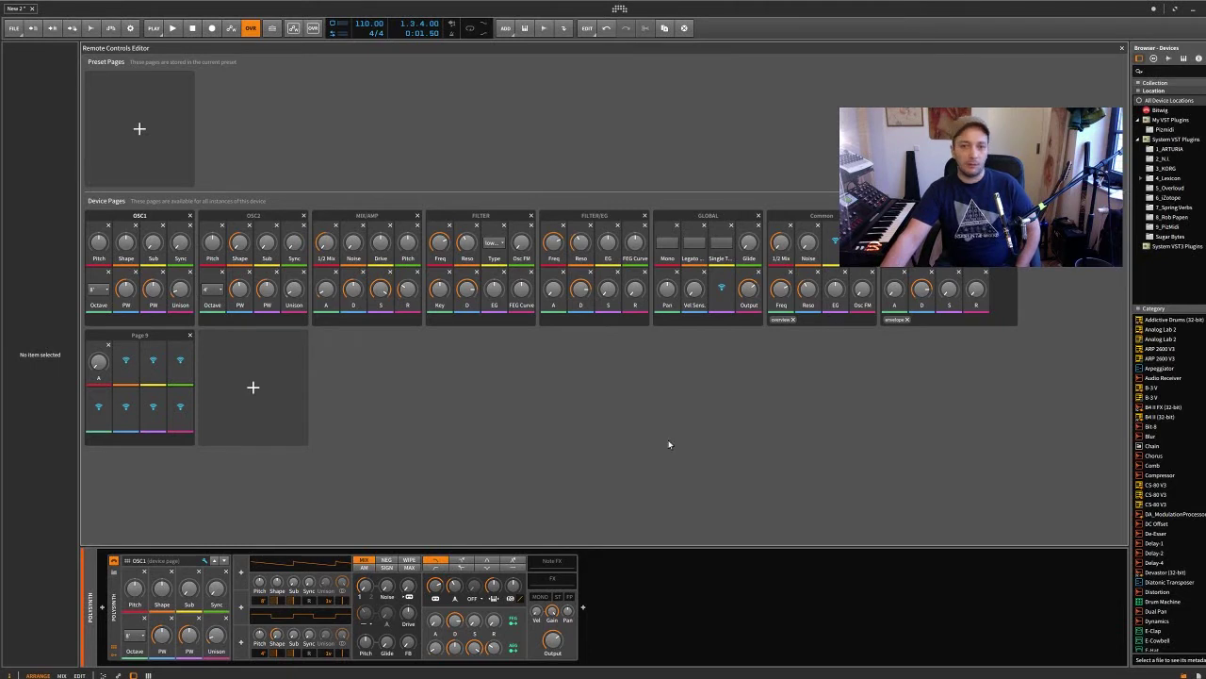
- Allow nine slots on the newly added device page, and delete that page
right_click(156, 336)
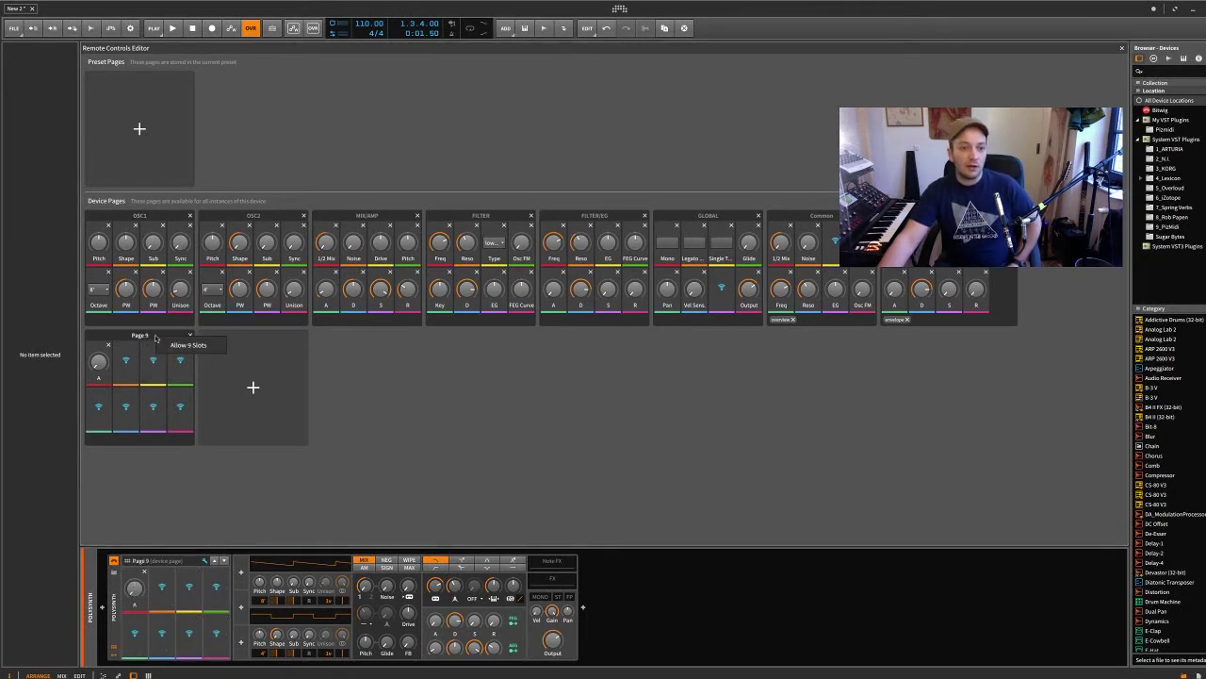
left_click(182, 346)
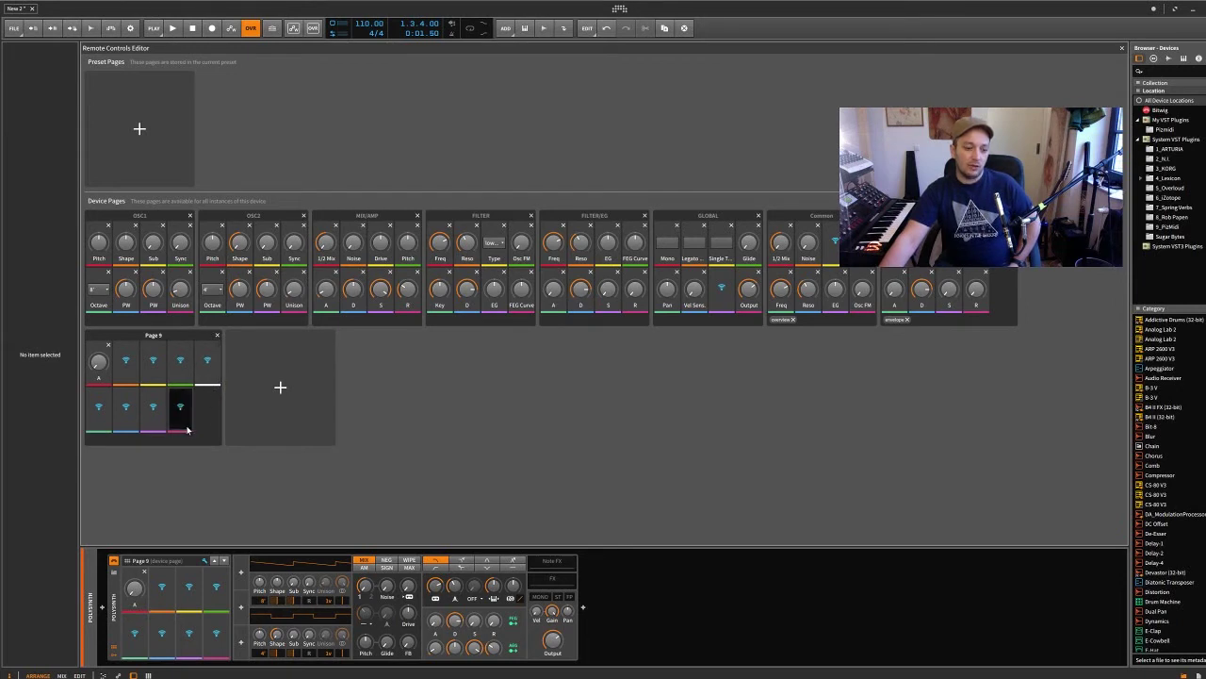
left_click(216, 336)
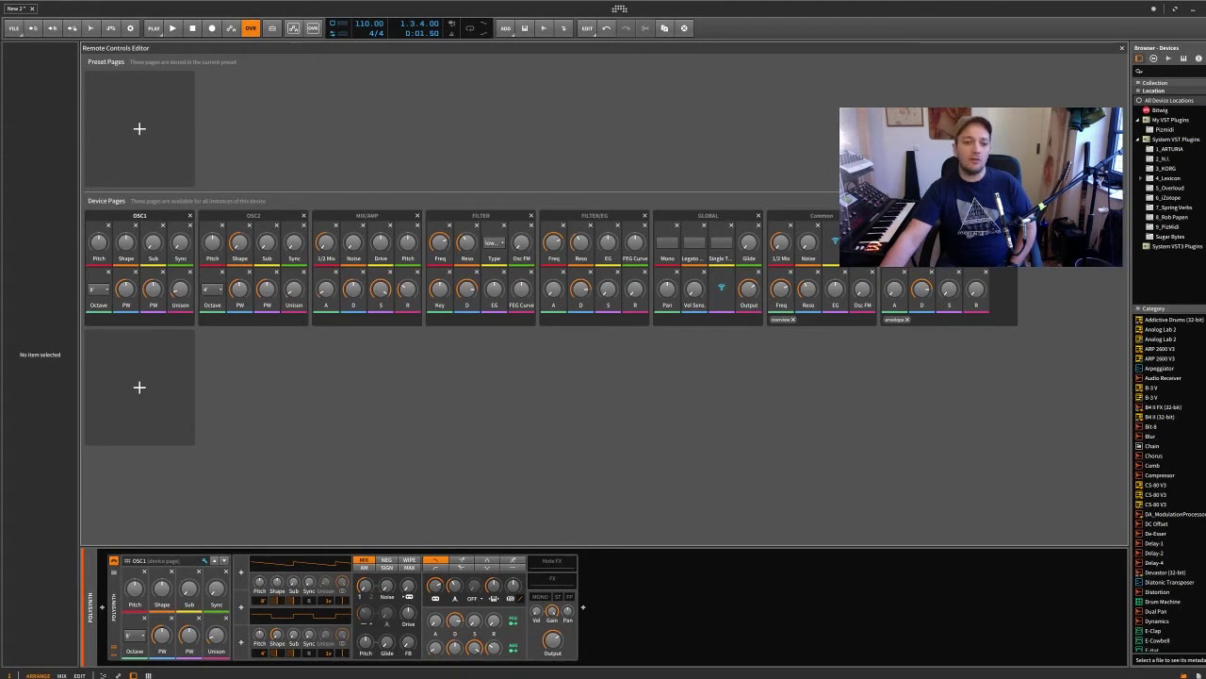
- Add a preset page to the Polysynth's remote controls and switch back to the OSC1 device page
left_click(117, 604)
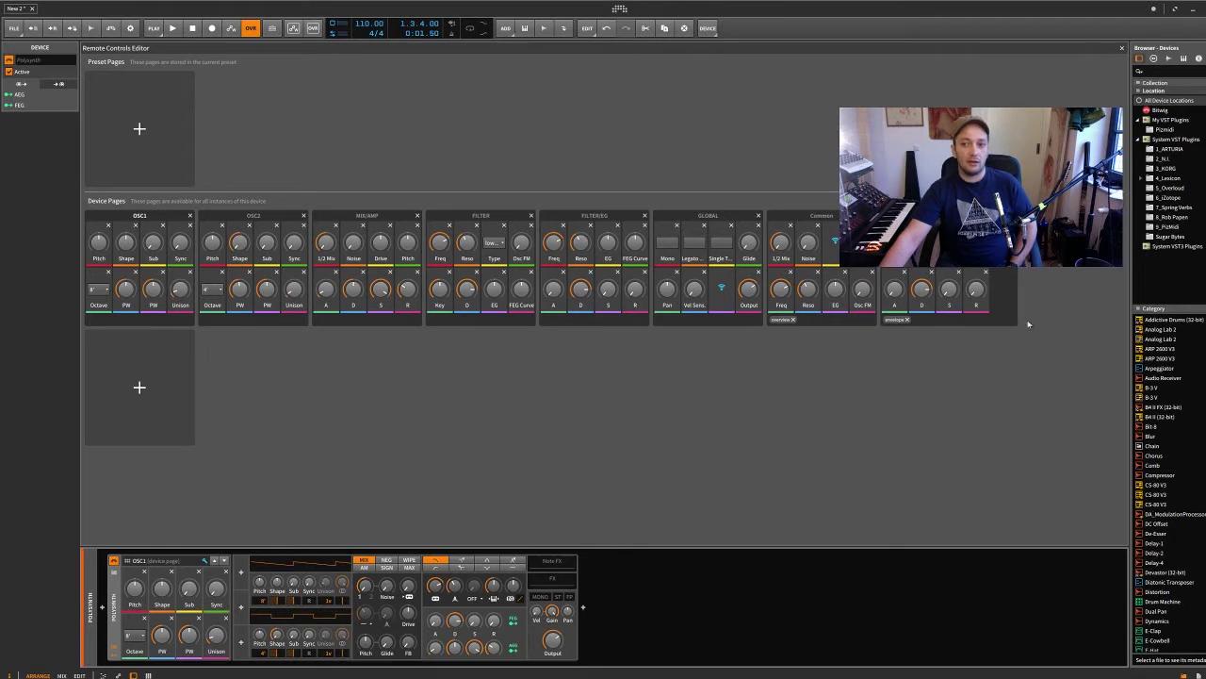
left_click(138, 129)
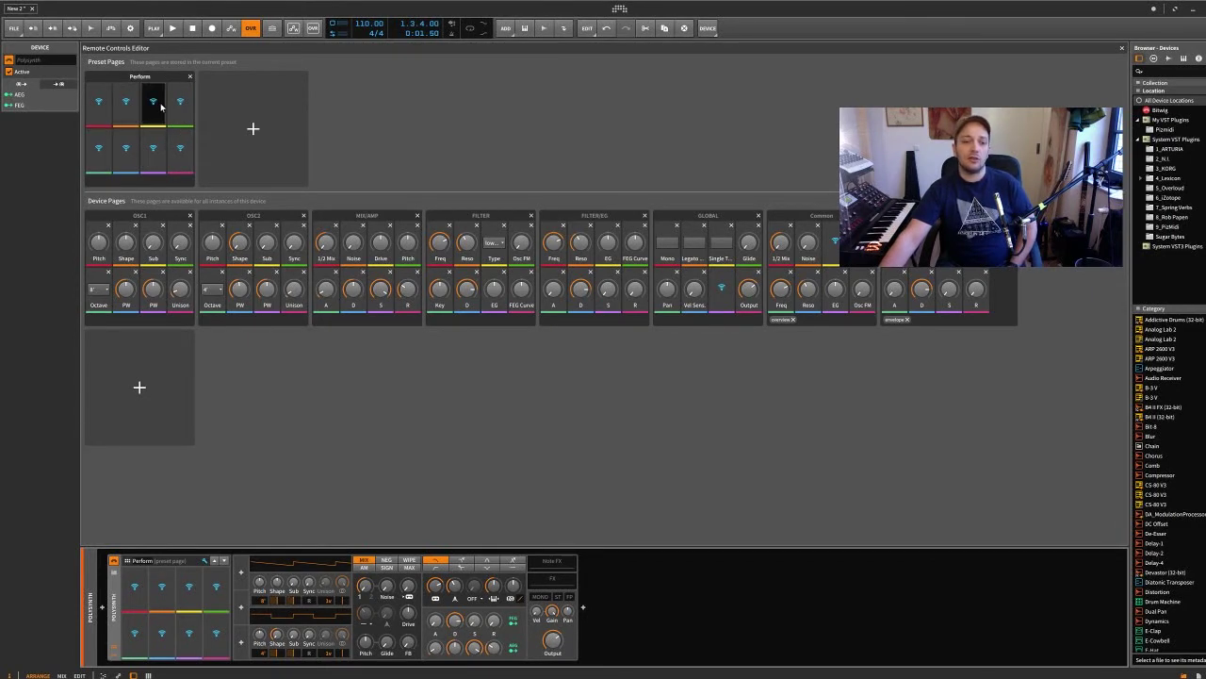
left_click(391, 147)
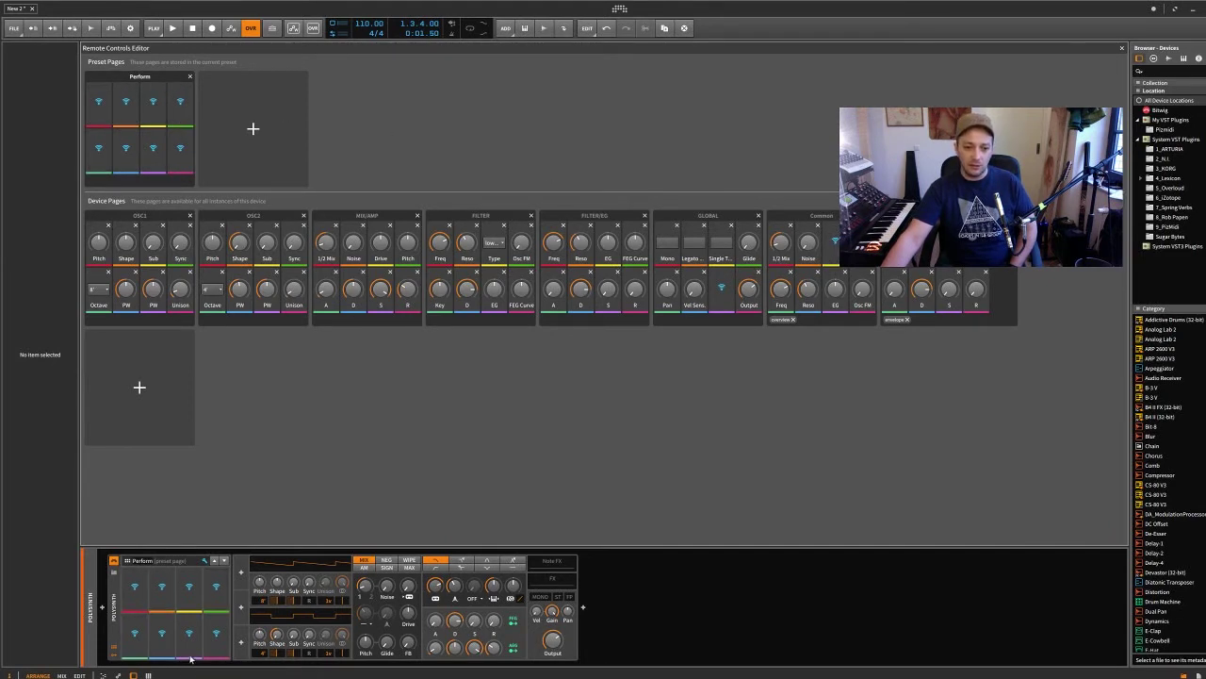
left_click(148, 218)
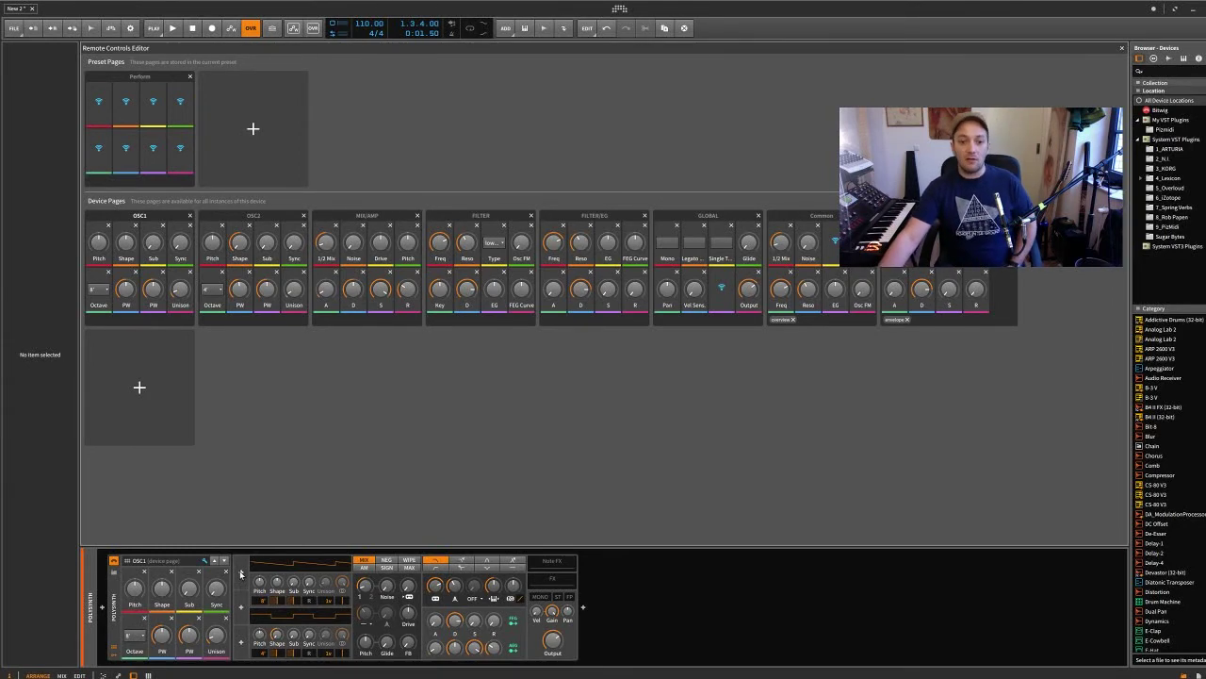
- Add two Macro-4 modulators to the Polysynth's first two modulator slots
left_click(242, 572)
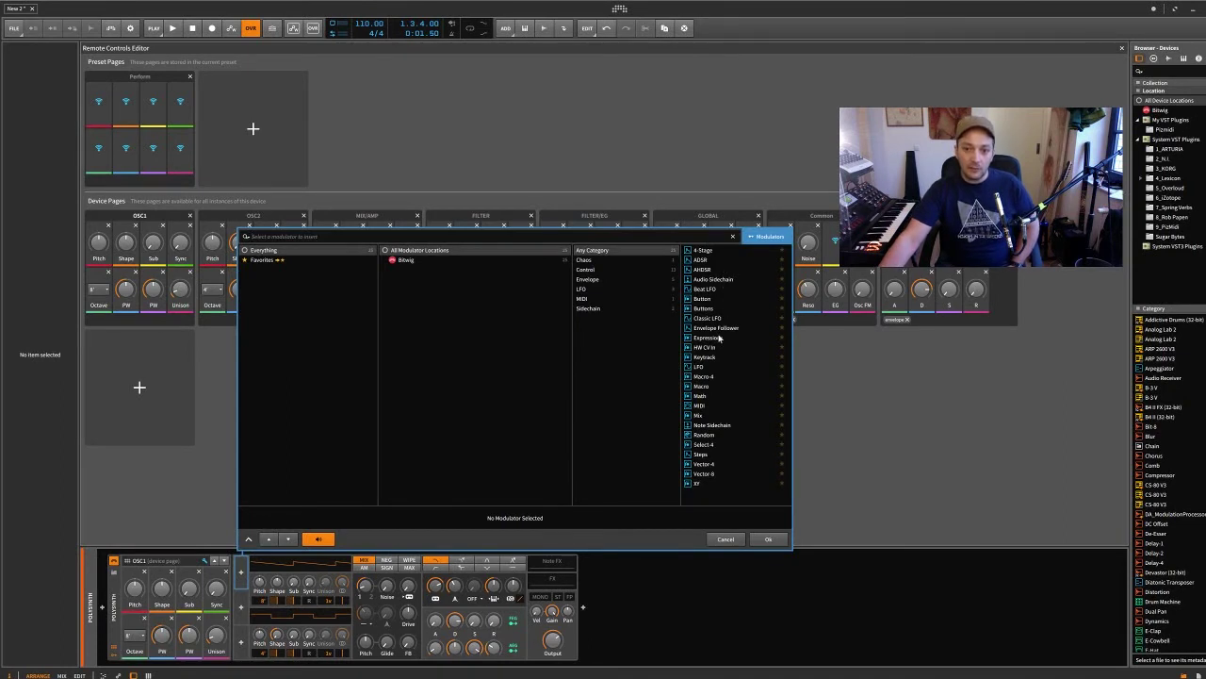
left_click(714, 377)
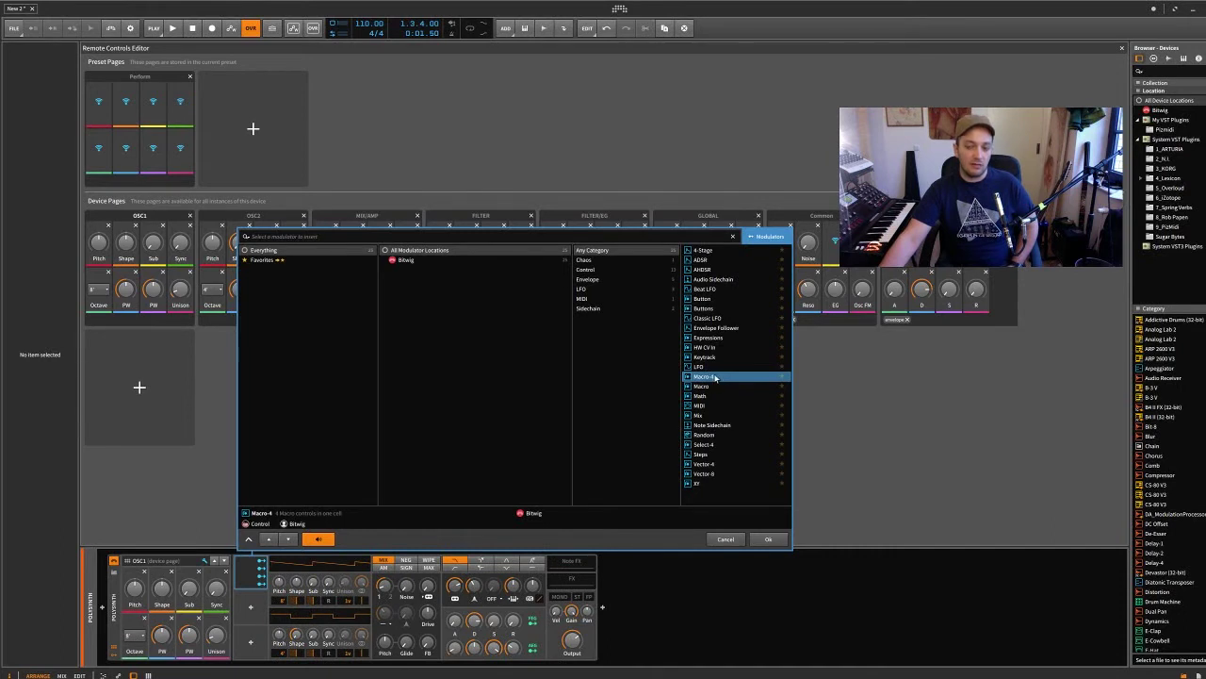
left_click(769, 539)
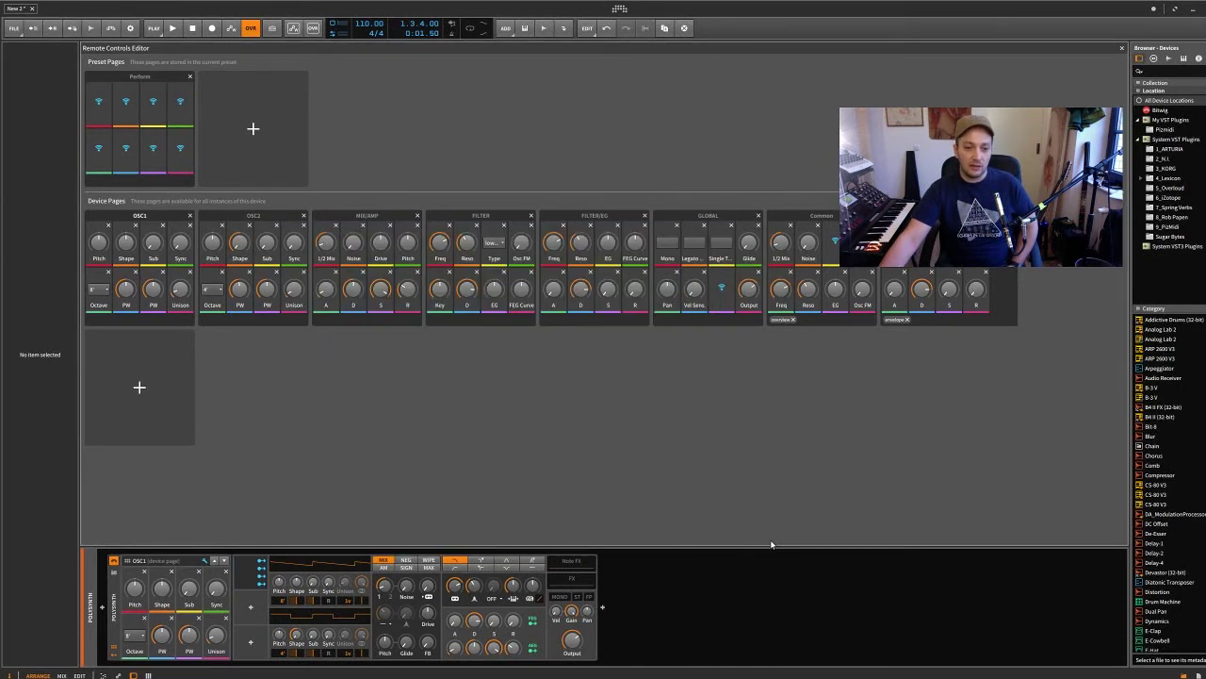
left_click(251, 607)
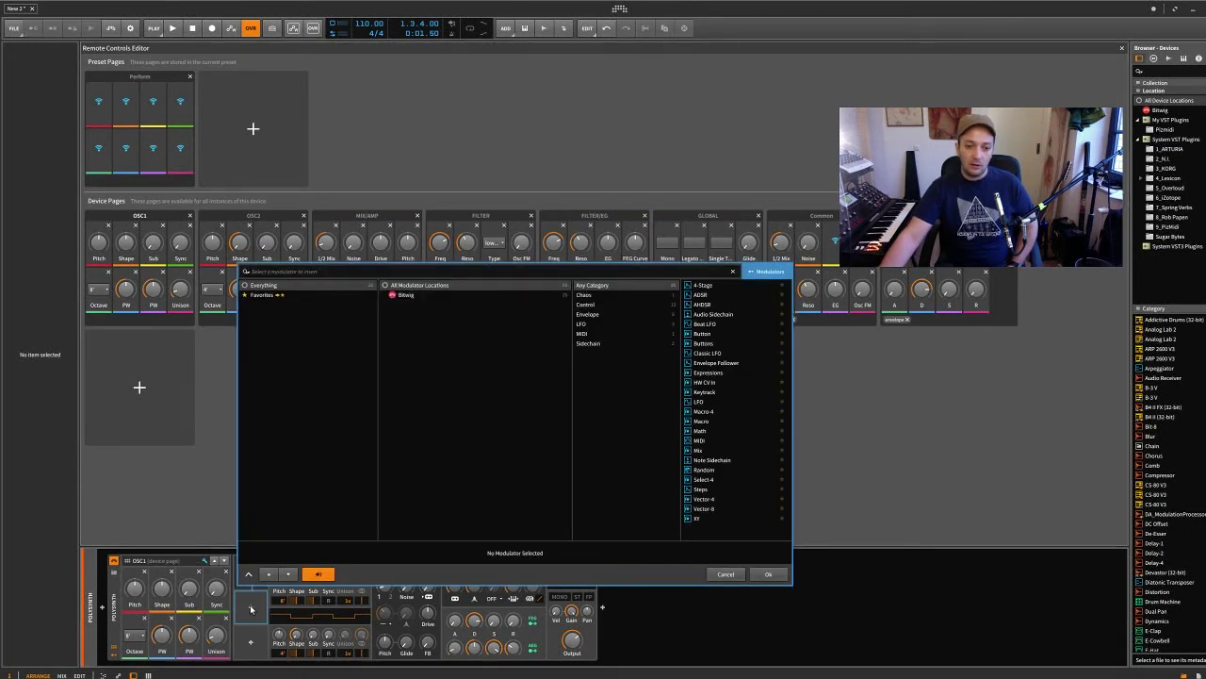
left_click(705, 411)
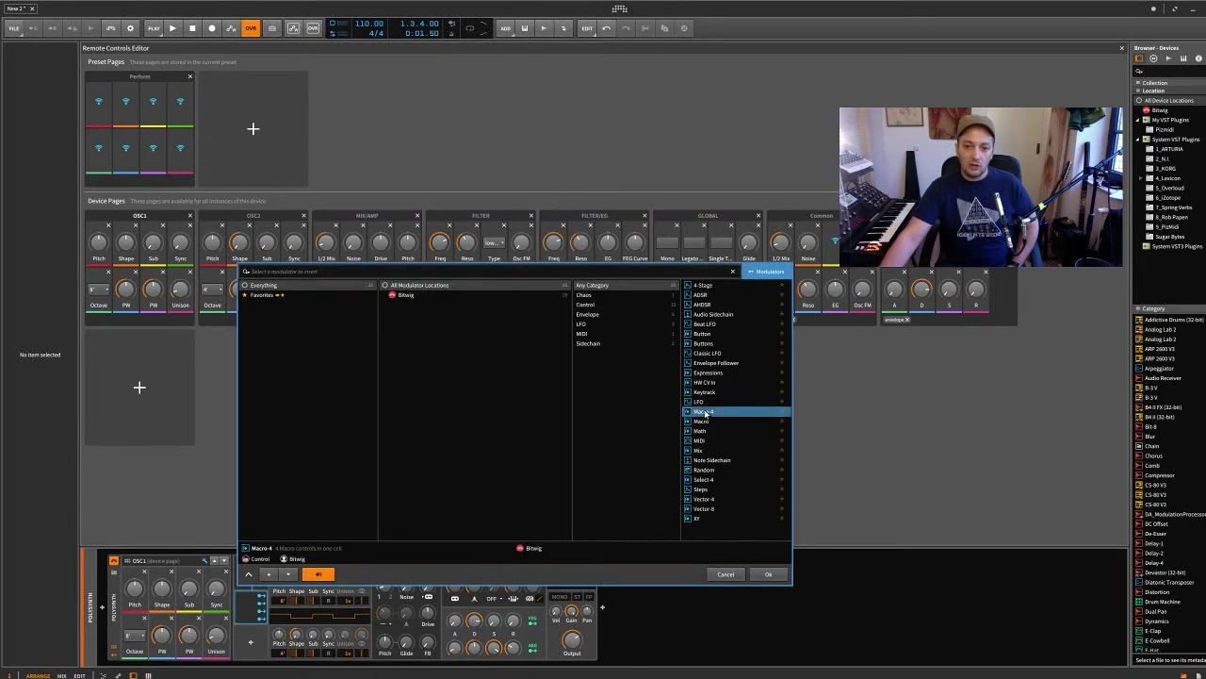
left_click(768, 575)
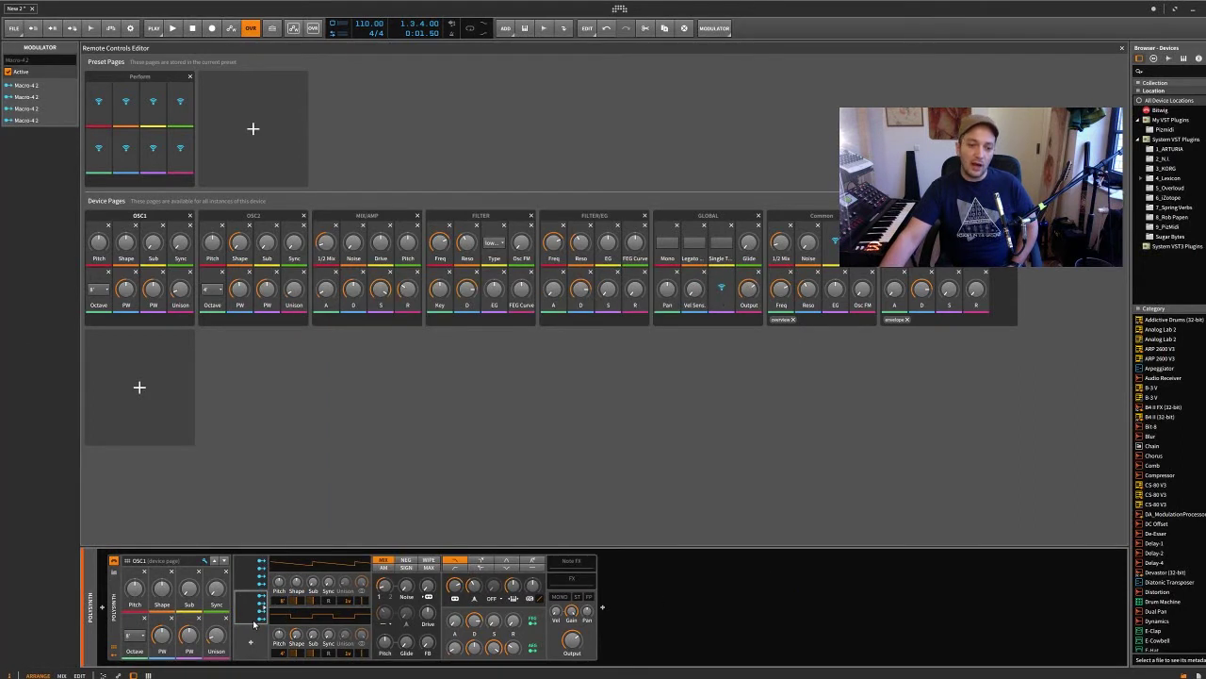
- Map the first macro of the upper Macro-4 to lower filter frequency and OSC1 shape and raise filter resonance and OSC1 sync
left_click(263, 572)
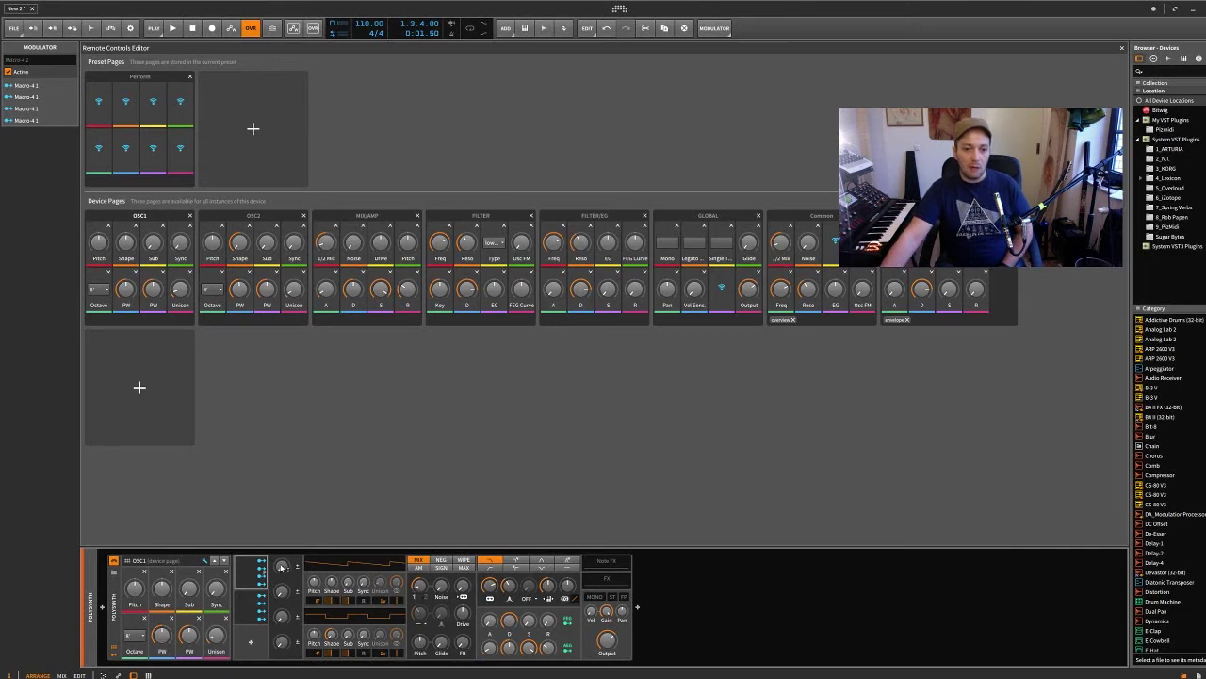
left_click(261, 560)
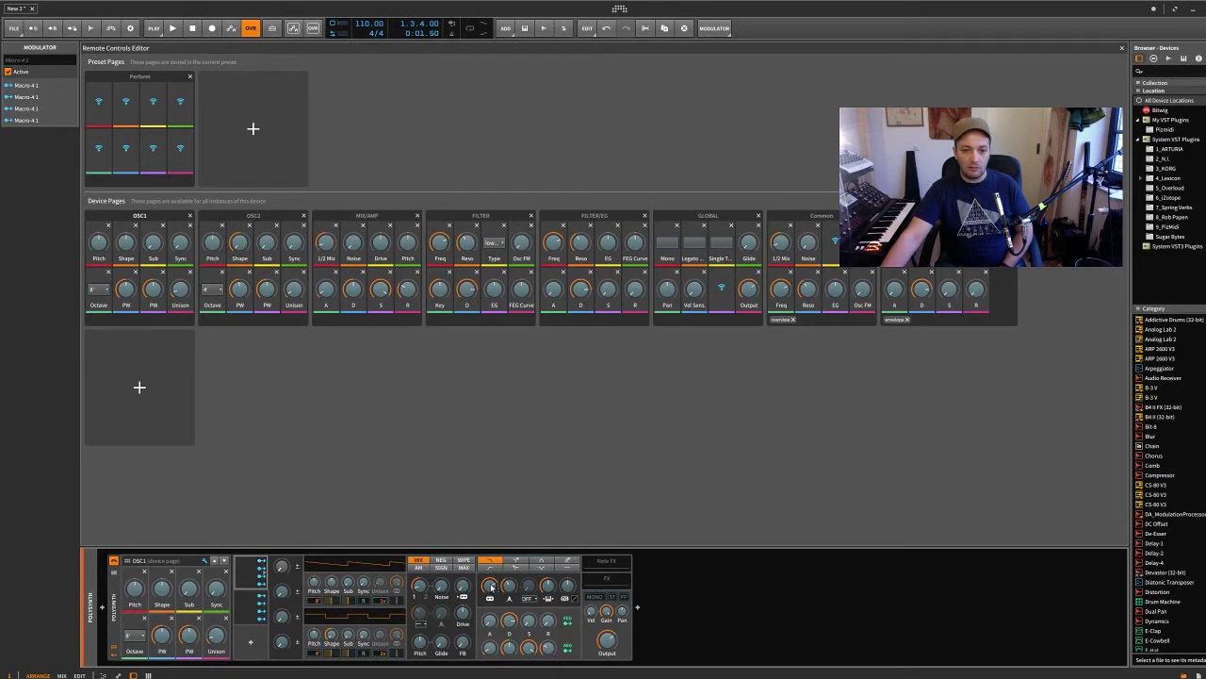
left_click_drag(491, 588, 491, 652)
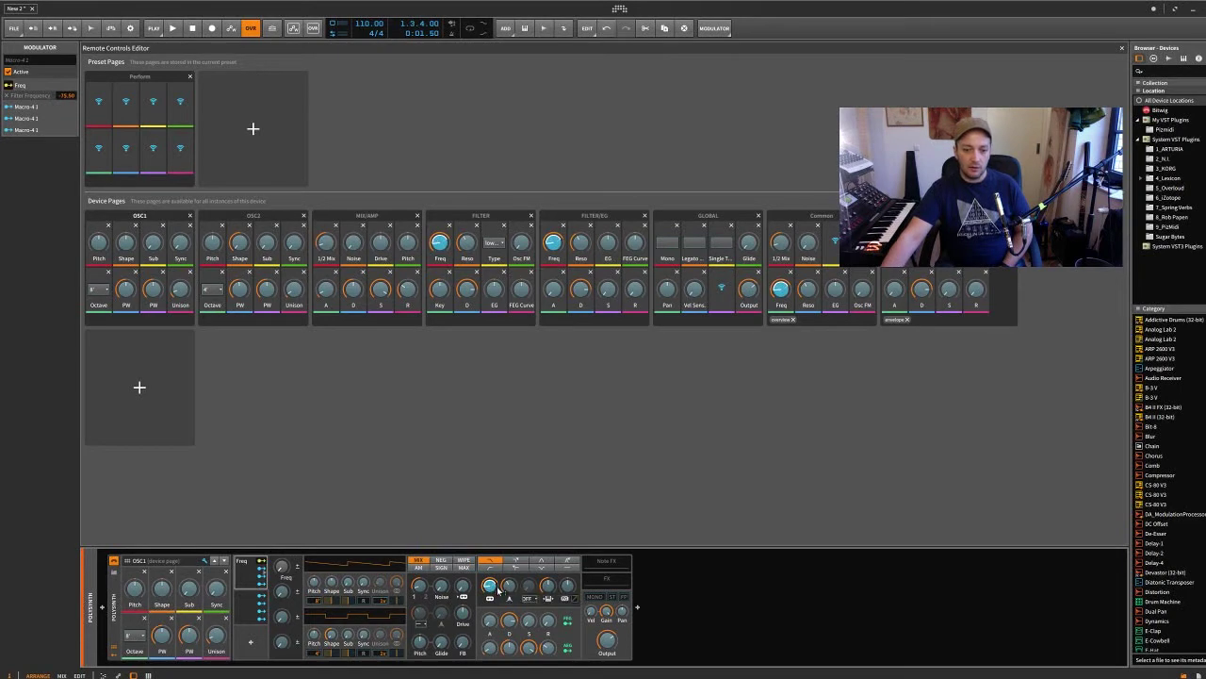
left_click_drag(509, 587, 509, 589)
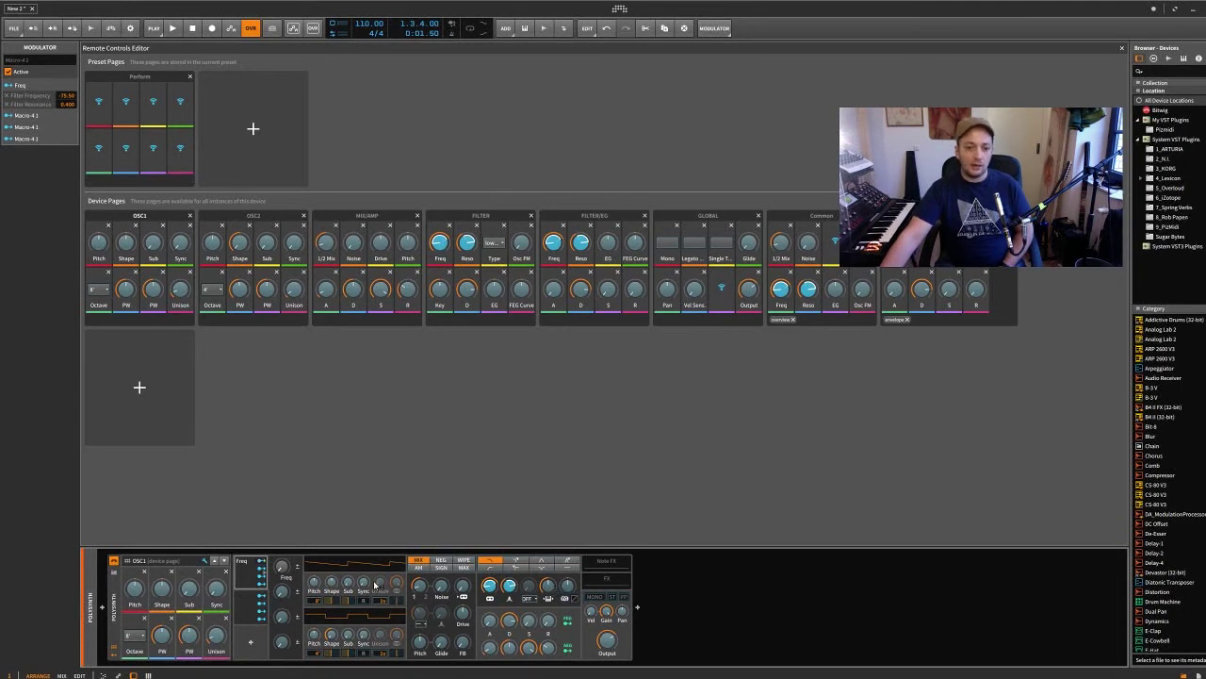
left_click_drag(332, 582, 363, 585)
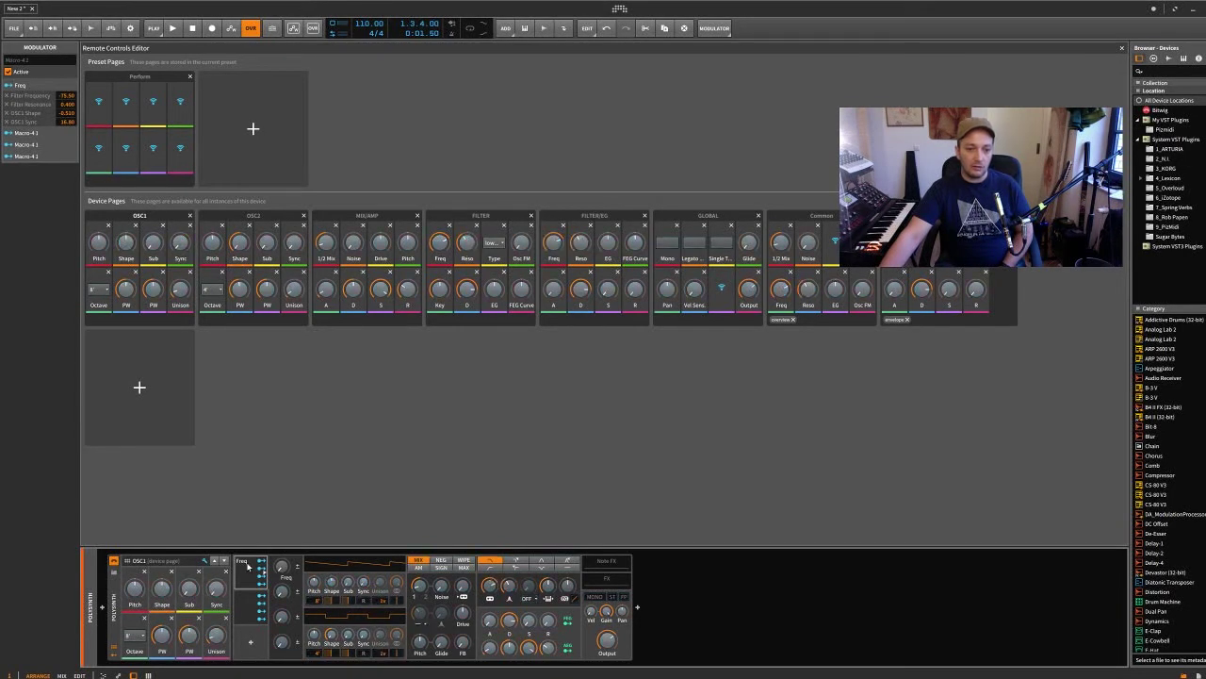
- Turn up the first macro's knob, also map it to noise and filter oscillator FM, and collapse the upper Macro-4
mouse_move(284, 568)
left_mouse_down()
mouse_move(285, 542)
mouse_move(285, 556)
left_mouse_up()
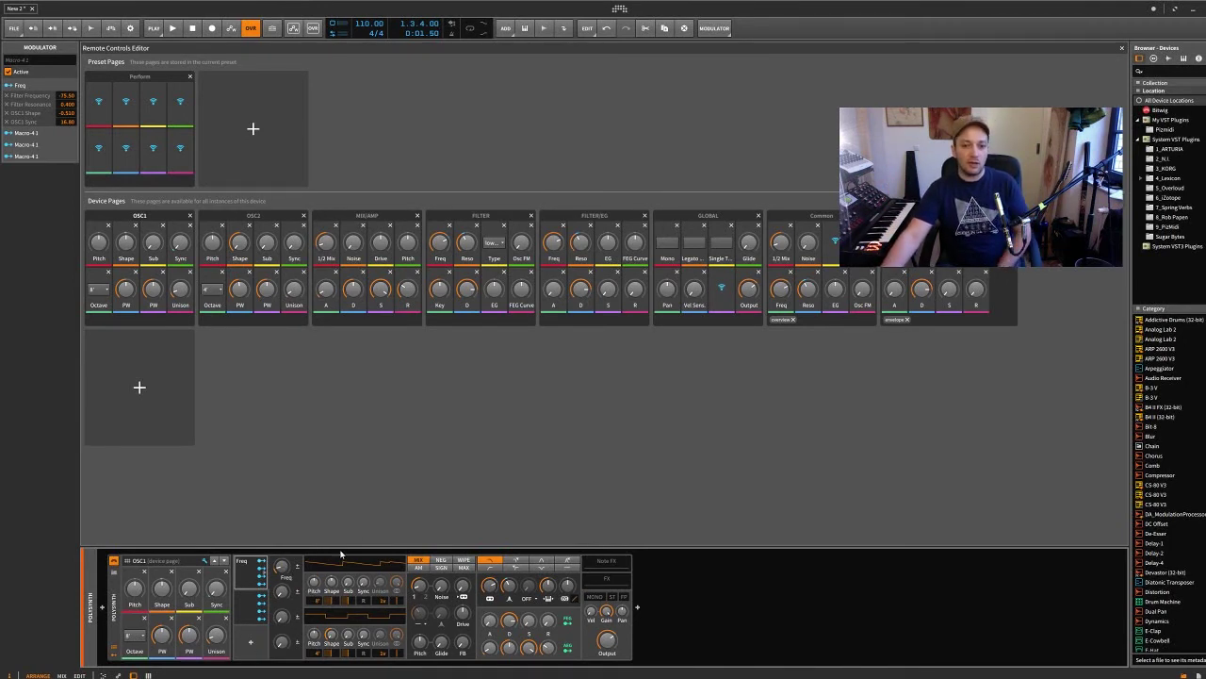
left_click_drag(284, 571, 283, 565)
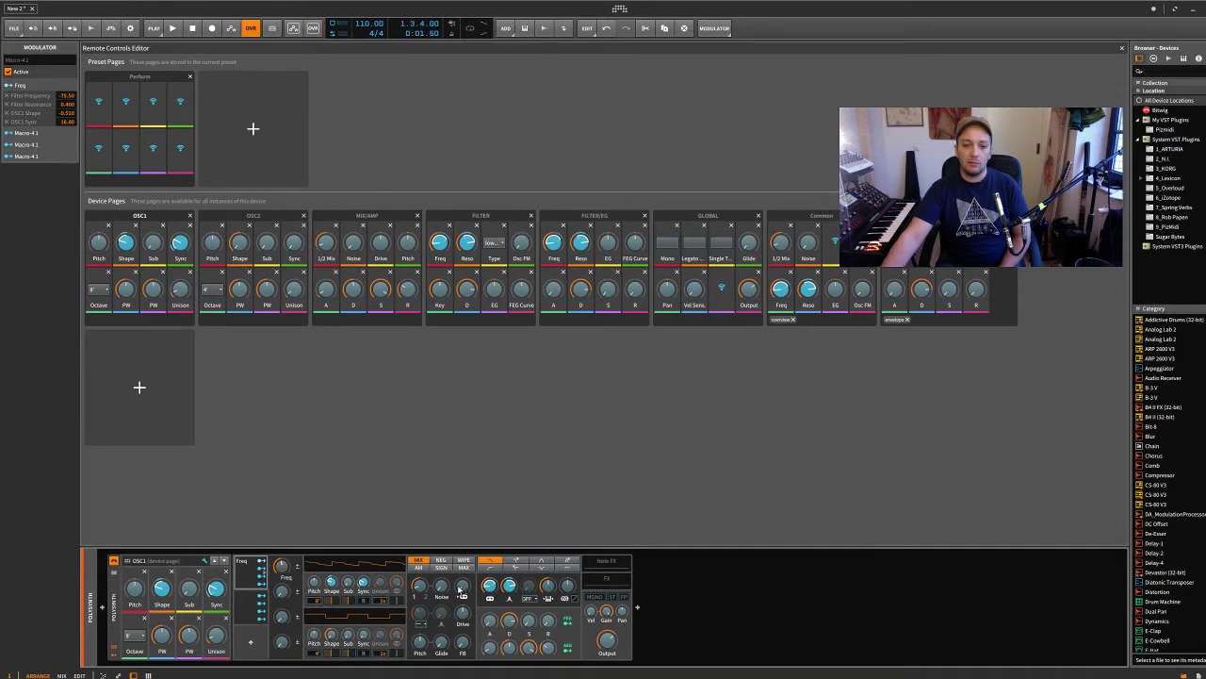
mouse_move(443, 587)
left_mouse_down()
mouse_move(442, 553)
mouse_move(464, 594)
left_mouse_up()
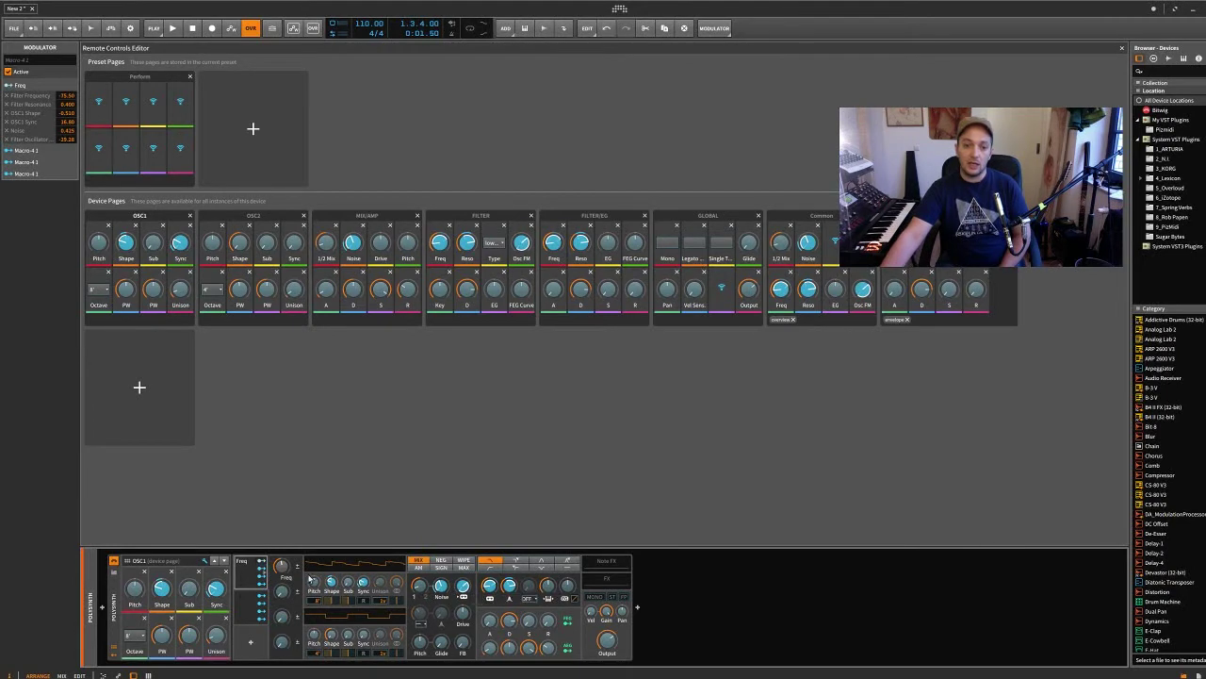
left_click(263, 561)
left_click(263, 562)
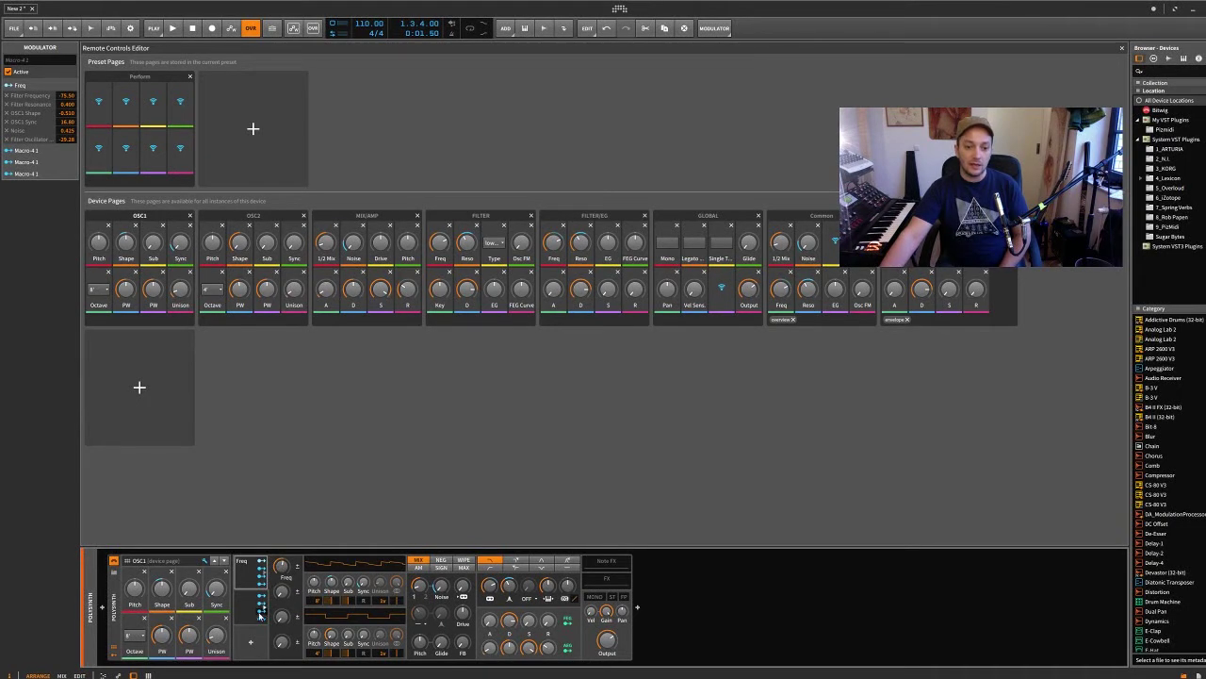
left_click(247, 562)
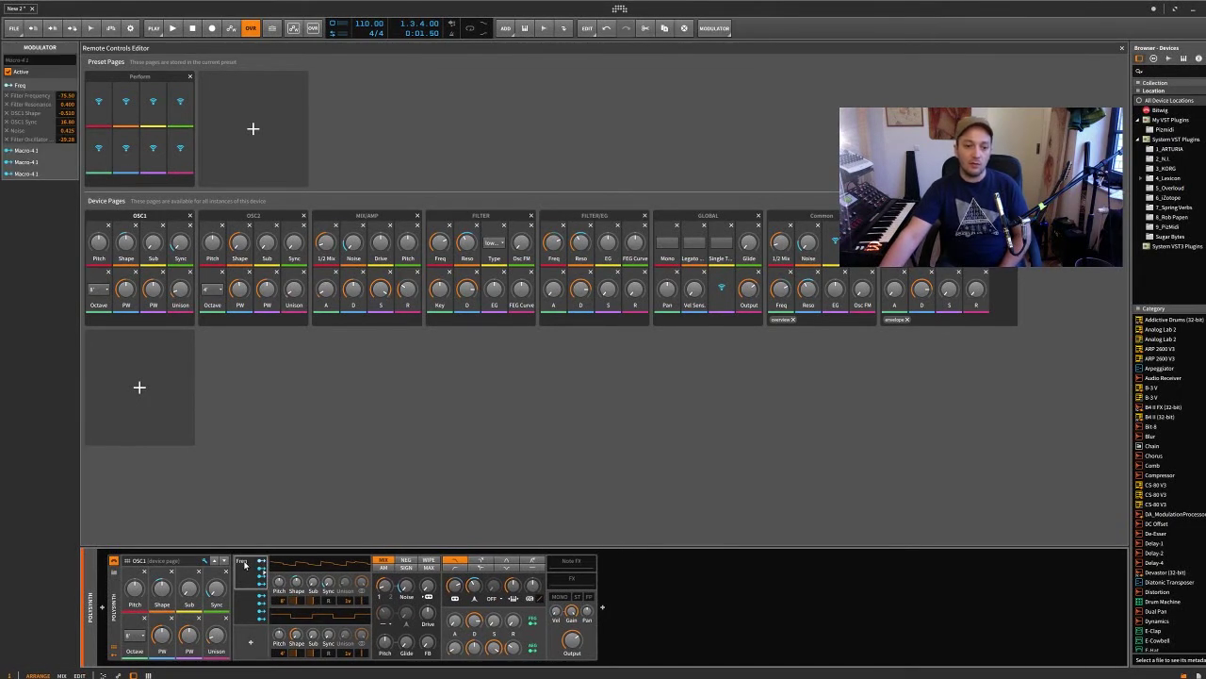
- Rename the first macro of the upper Macro-4 modulator as "balablablablab" and compare the two Macro-4 modulators
left_click(244, 563)
left_click(243, 563)
left_click(243, 564)
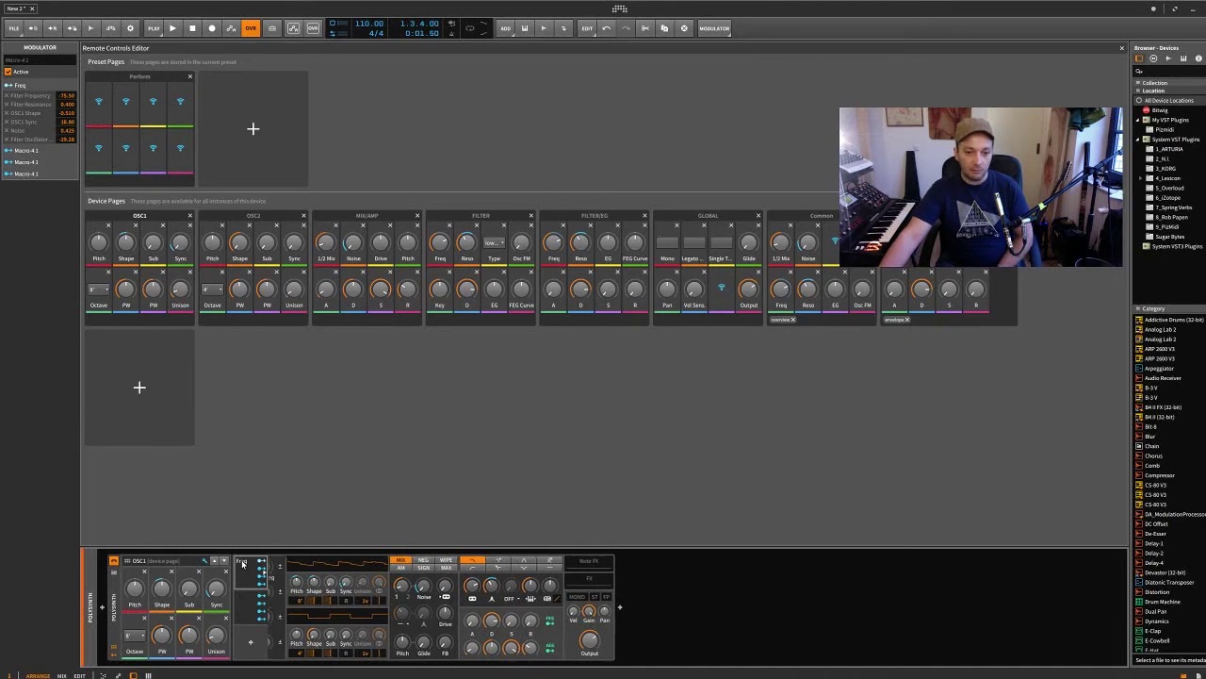
left_click(286, 576)
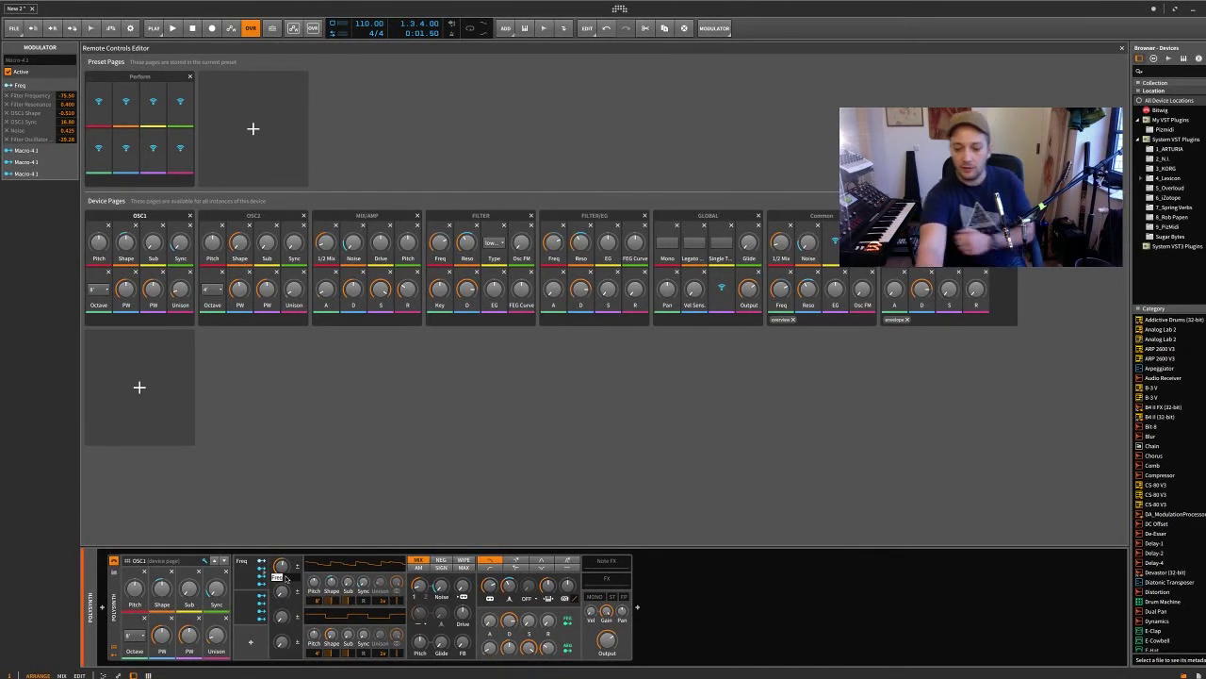
type("balablablablab")
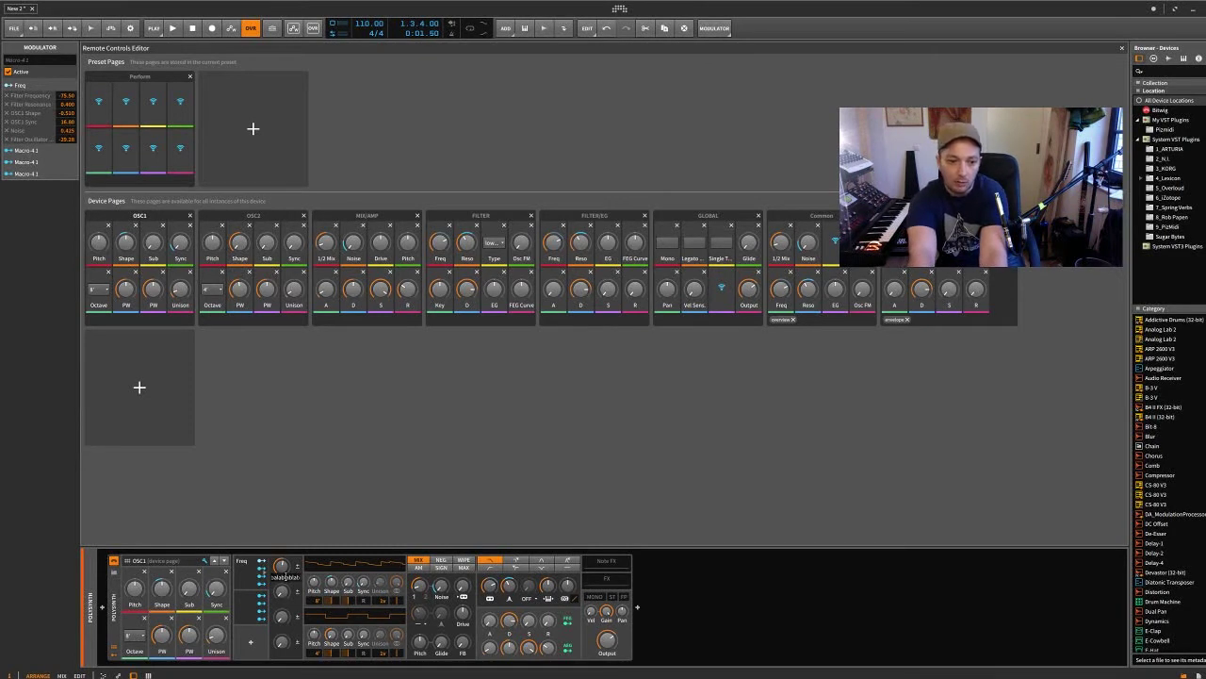
key("Return")
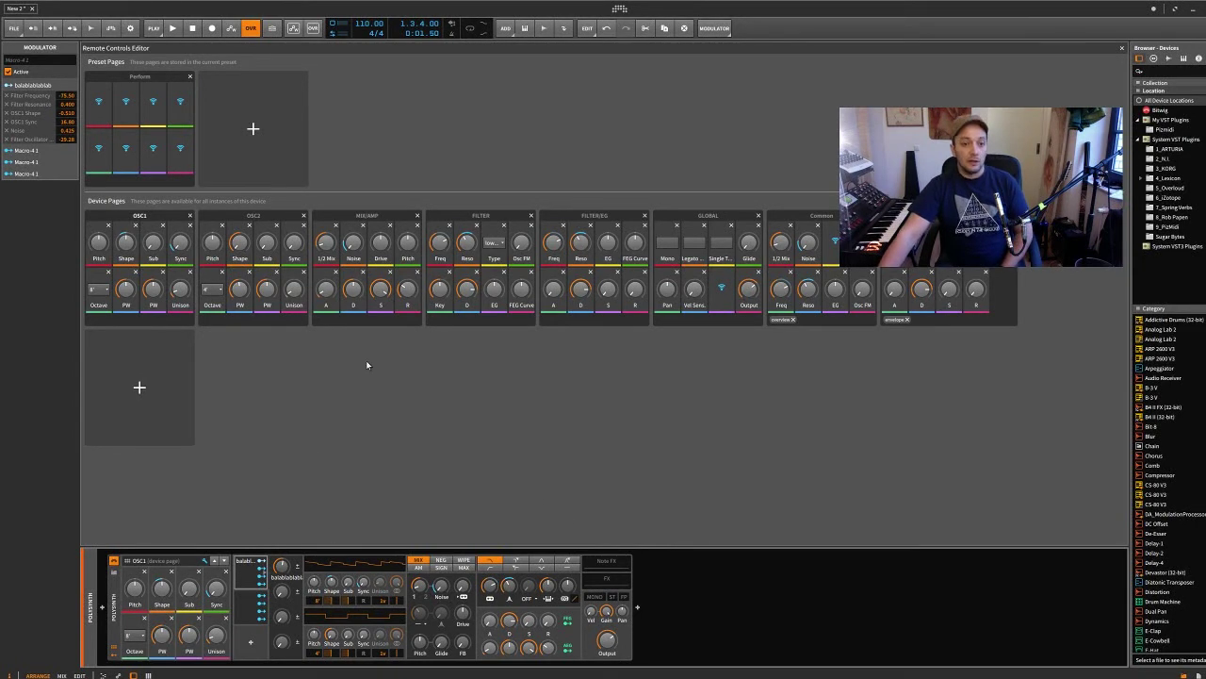
left_click(250, 610)
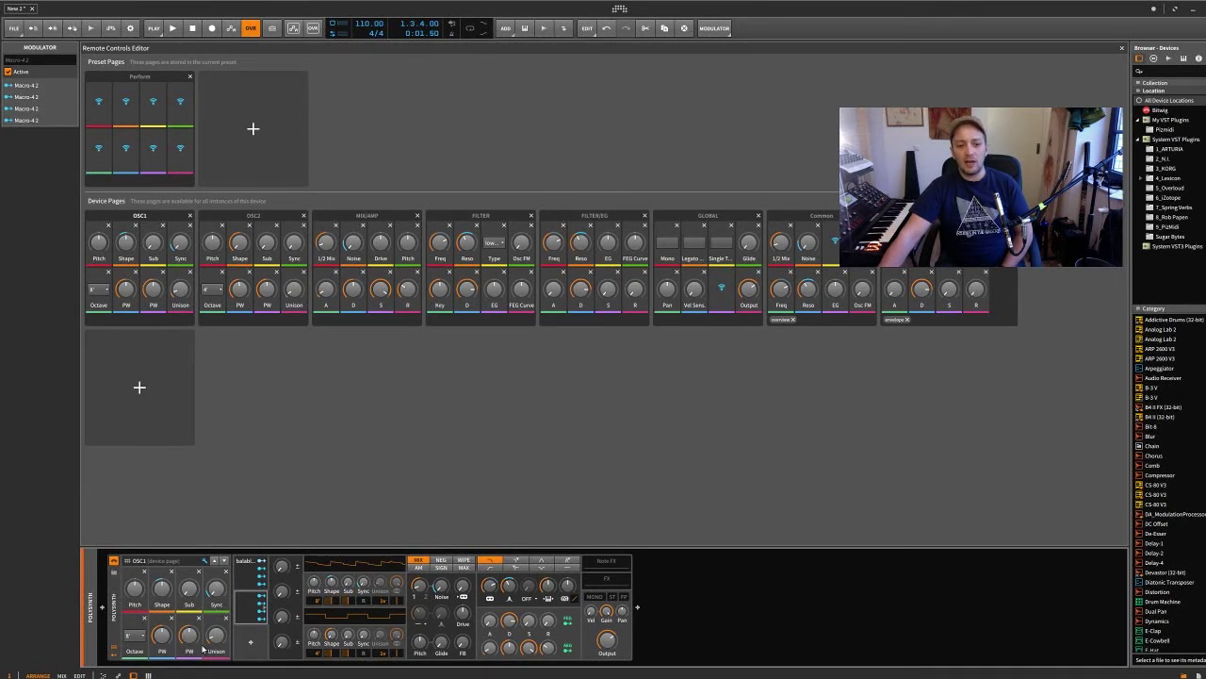
left_click(244, 570)
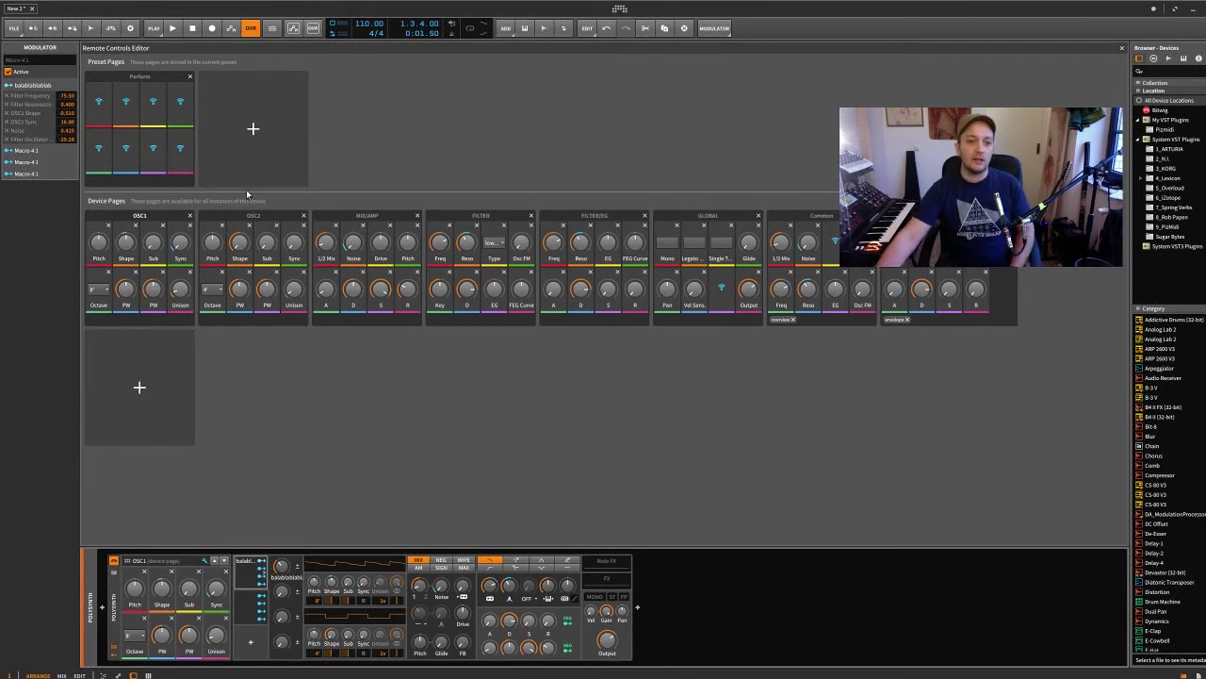
- Replace the Polysynth's current sound with the factory preset Bass 2 from the preset browser
left_click(114, 615)
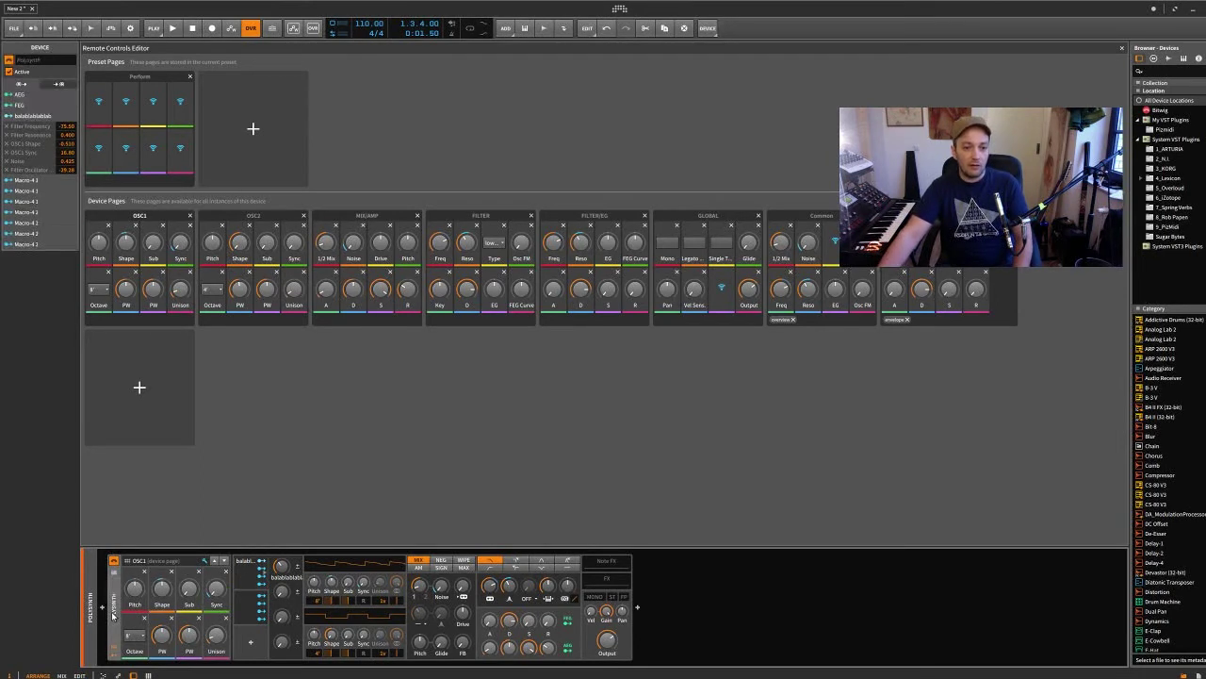
right_click(114, 614)
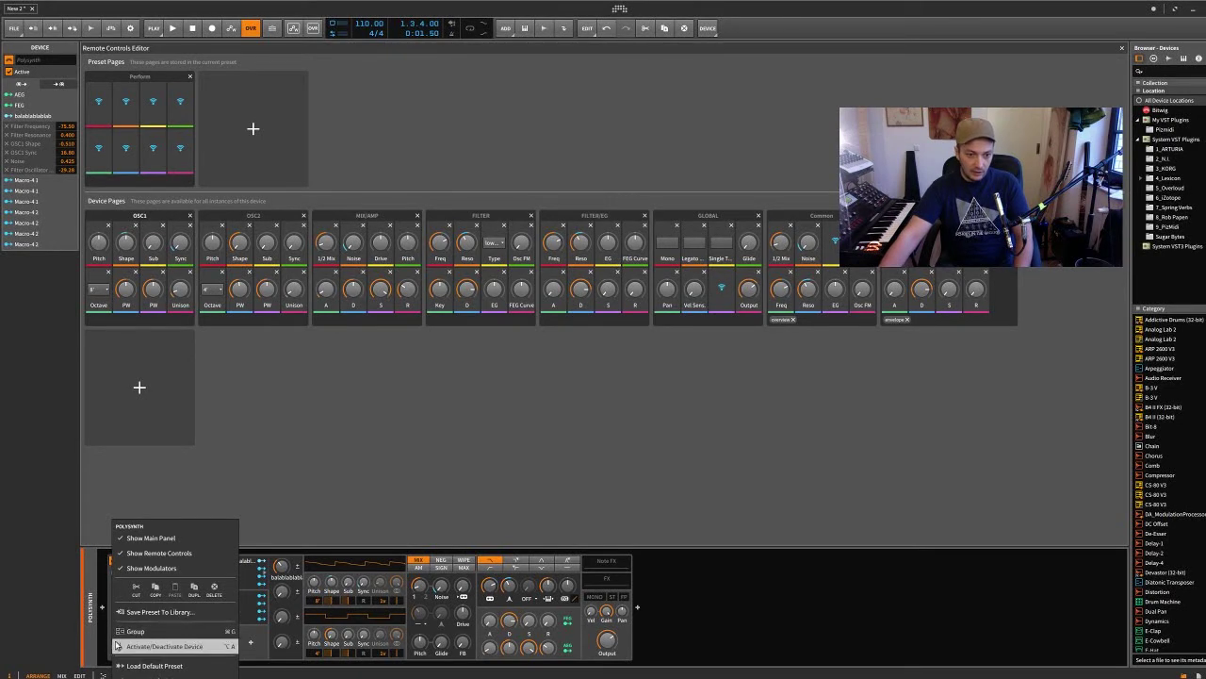
left_click(106, 594)
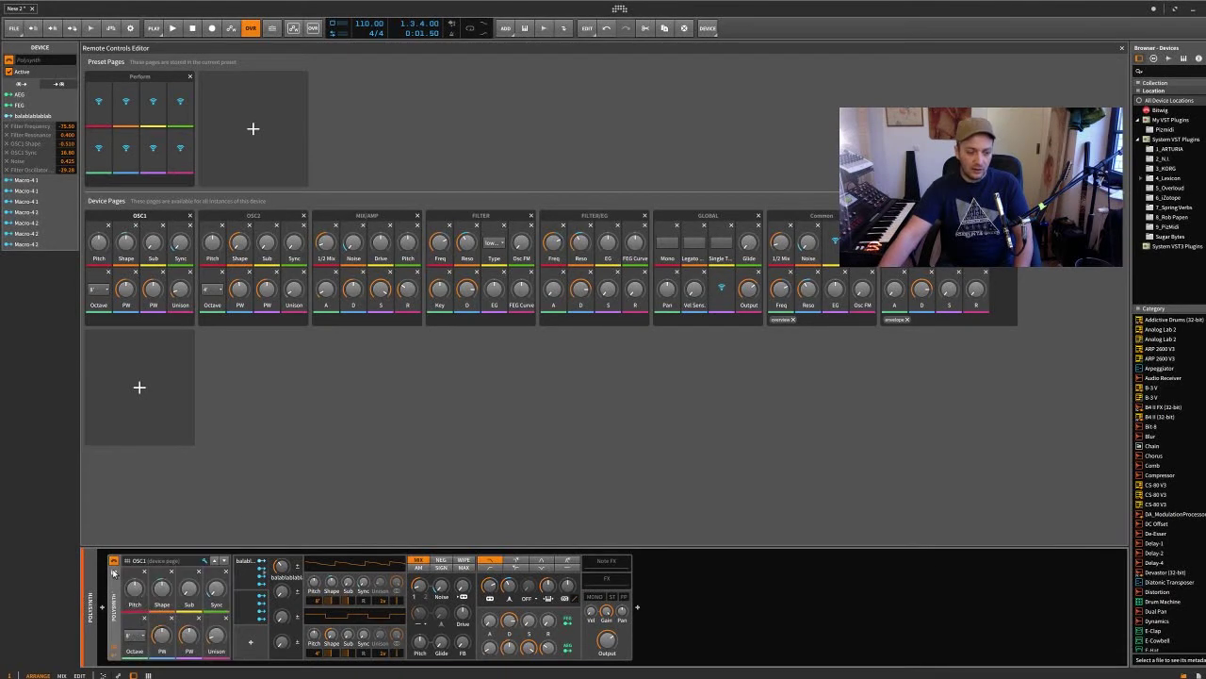
left_click(114, 572)
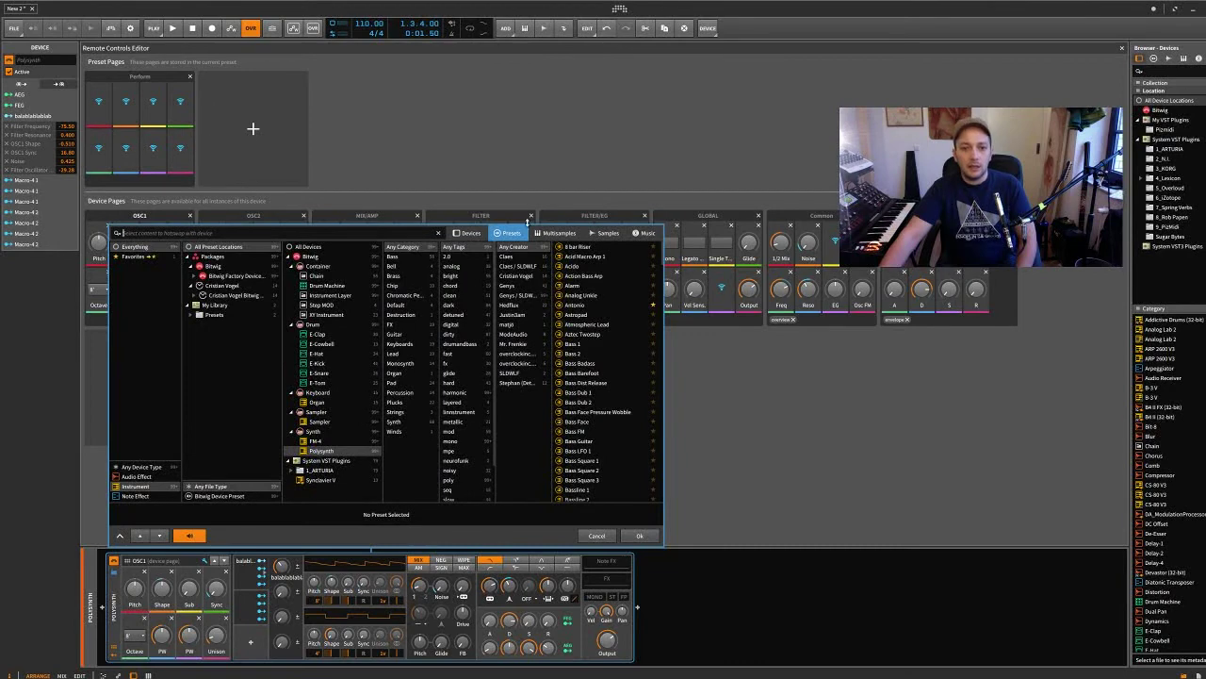
left_click(577, 354)
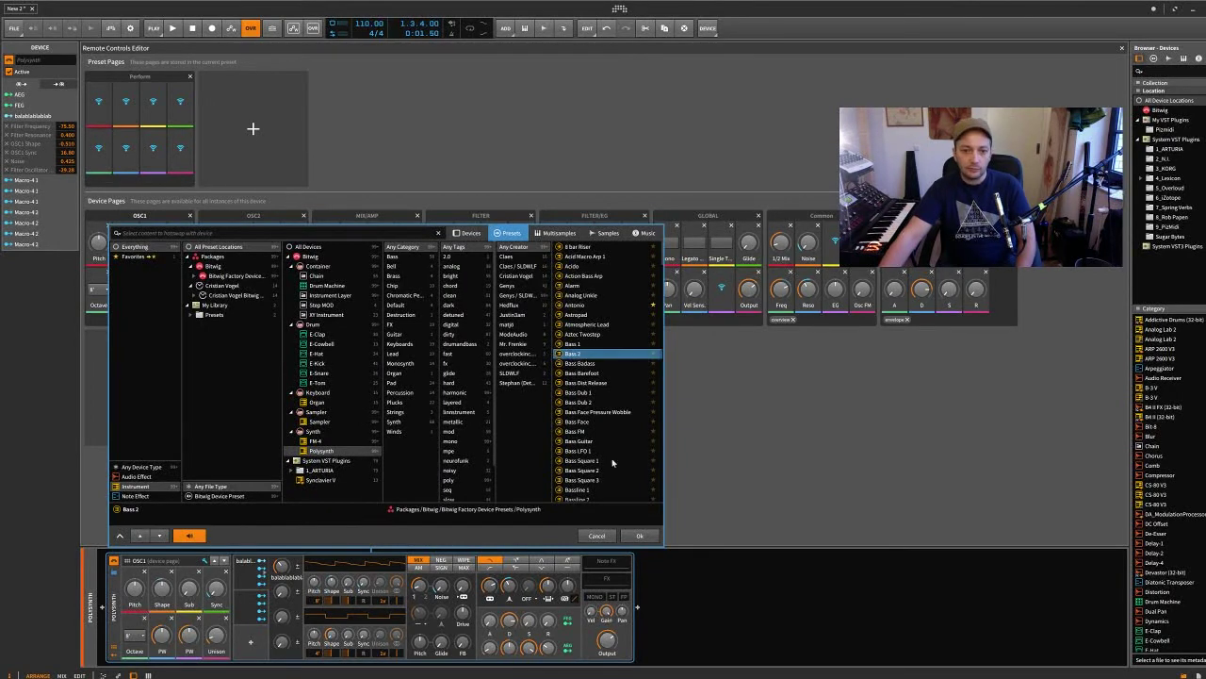
left_click(640, 535)
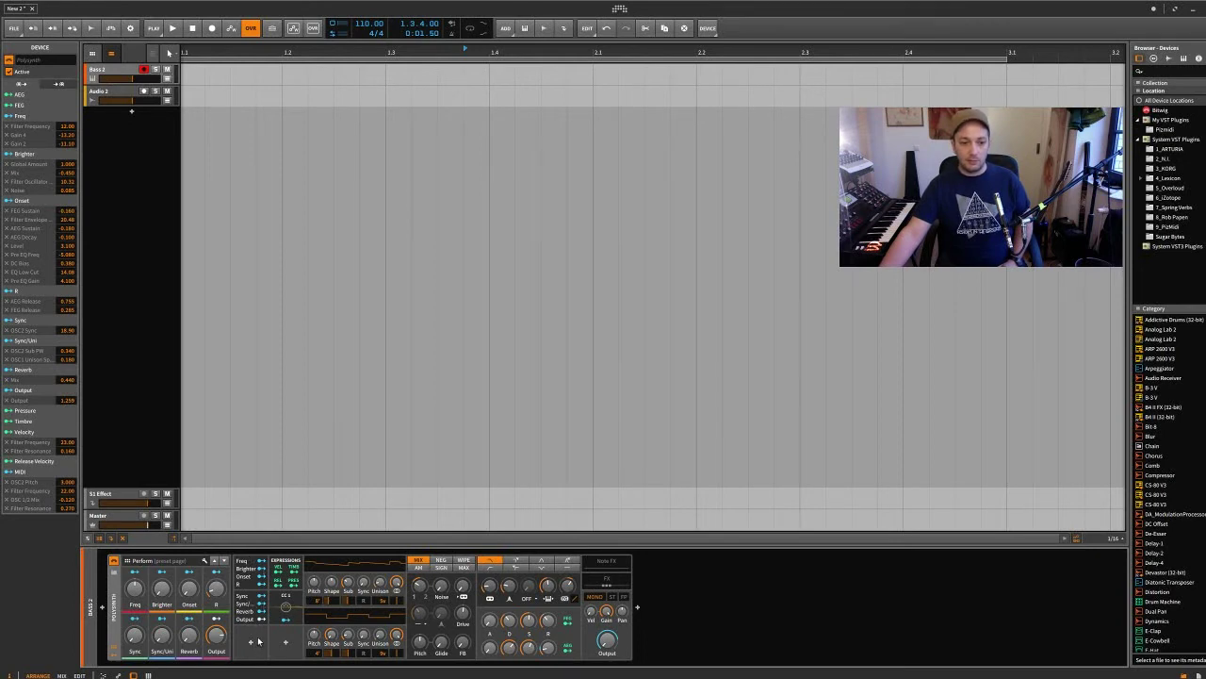
- Inspect the preset's Expressions modulator, hide the Polysynth's remote controls and select the whole device
left_click(287, 562)
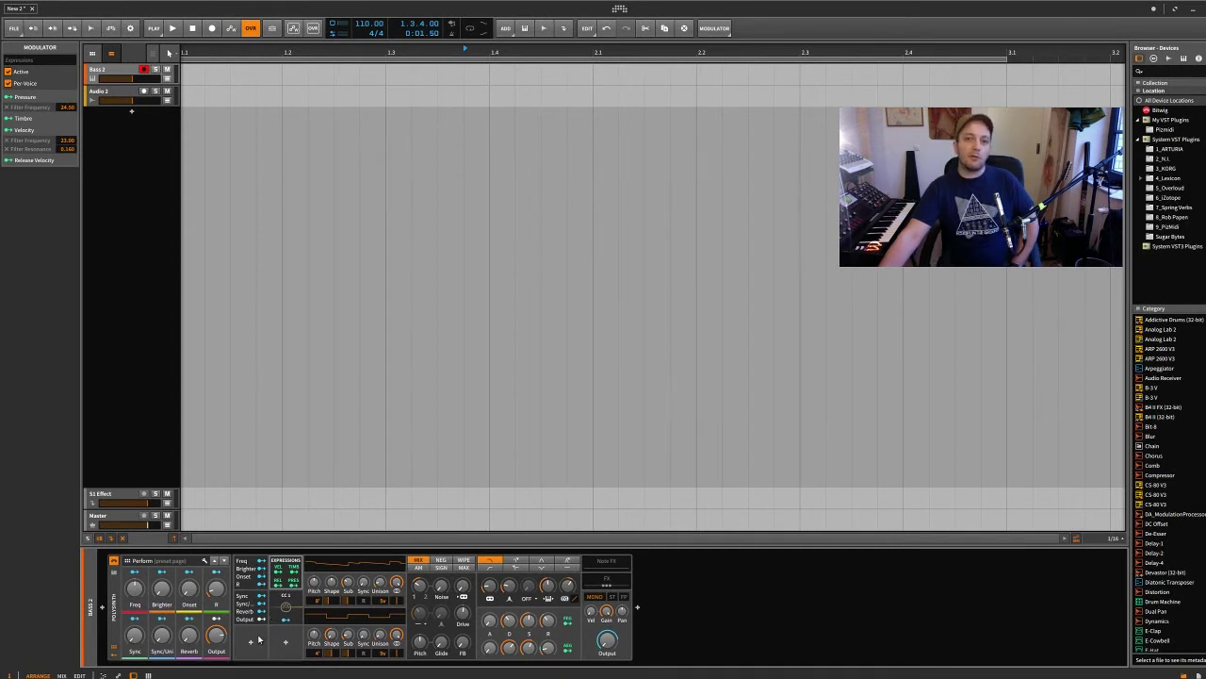
left_click(112, 650)
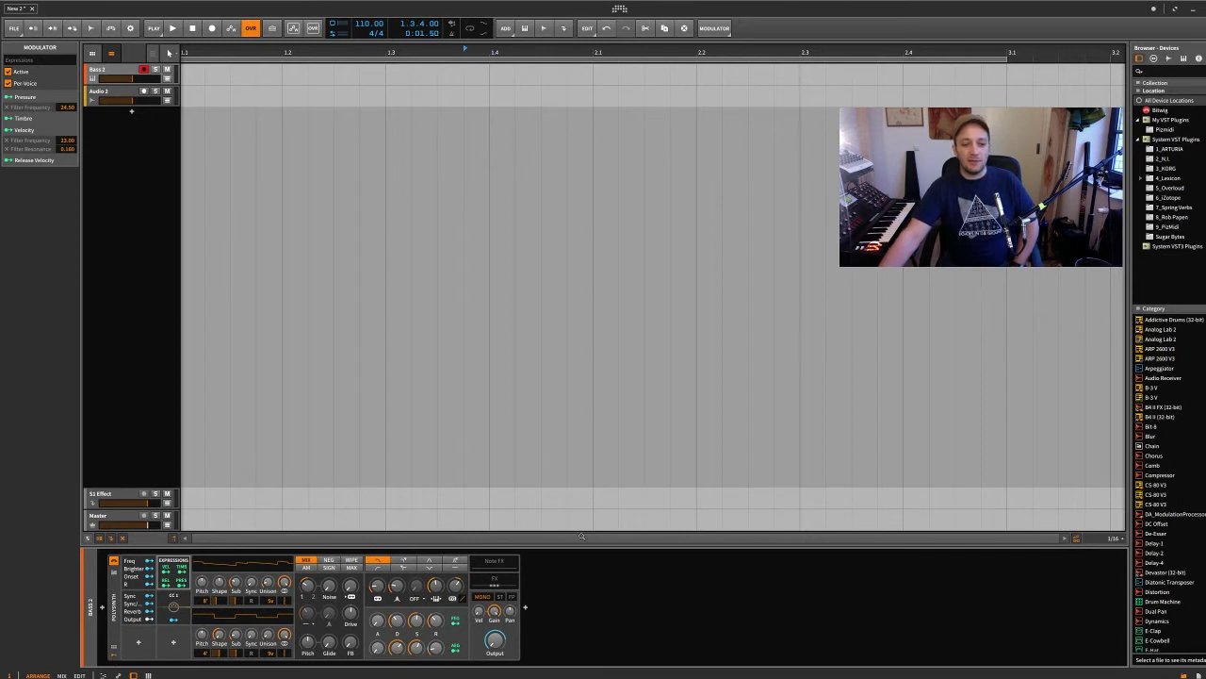
left_click(693, 576)
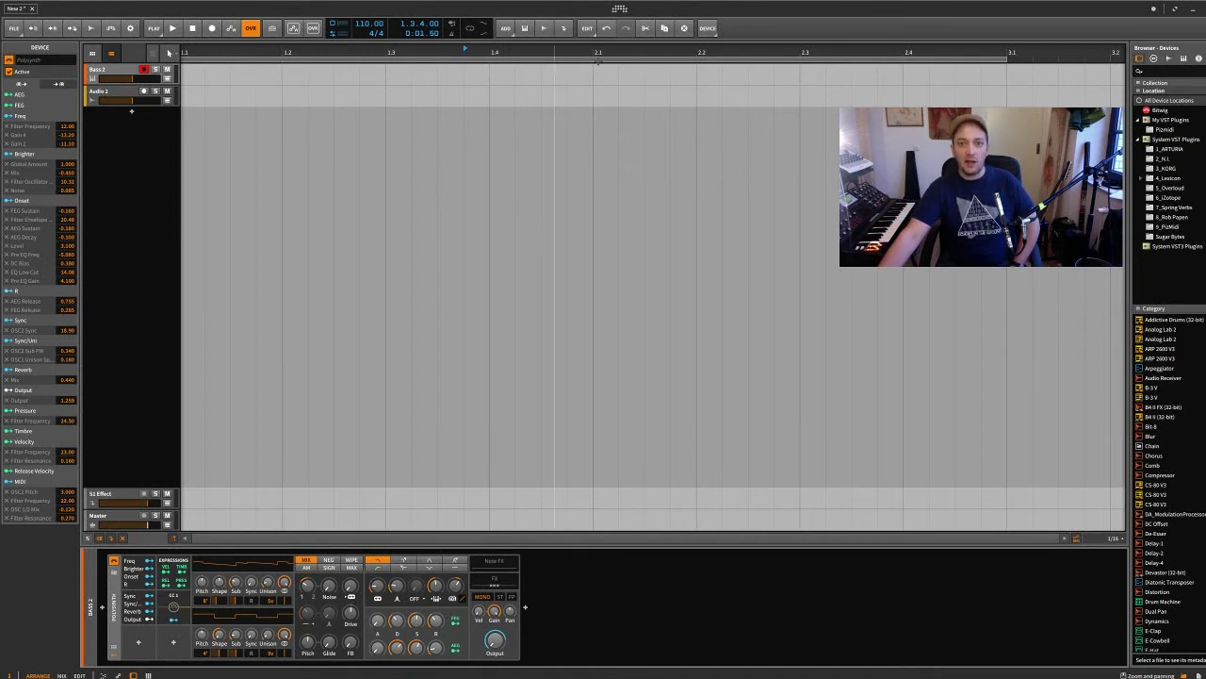
- Check the configured hardware controllers in the application's settings and return to the arrangement
left_click(620, 8)
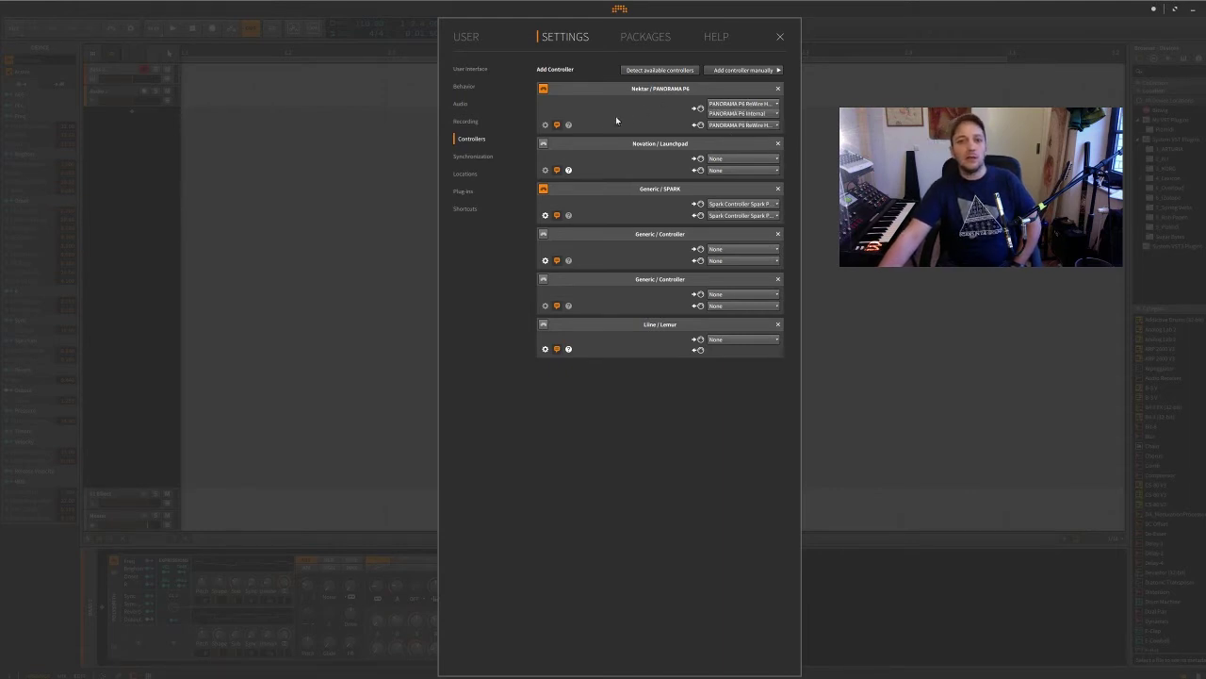
left_click(398, 179)
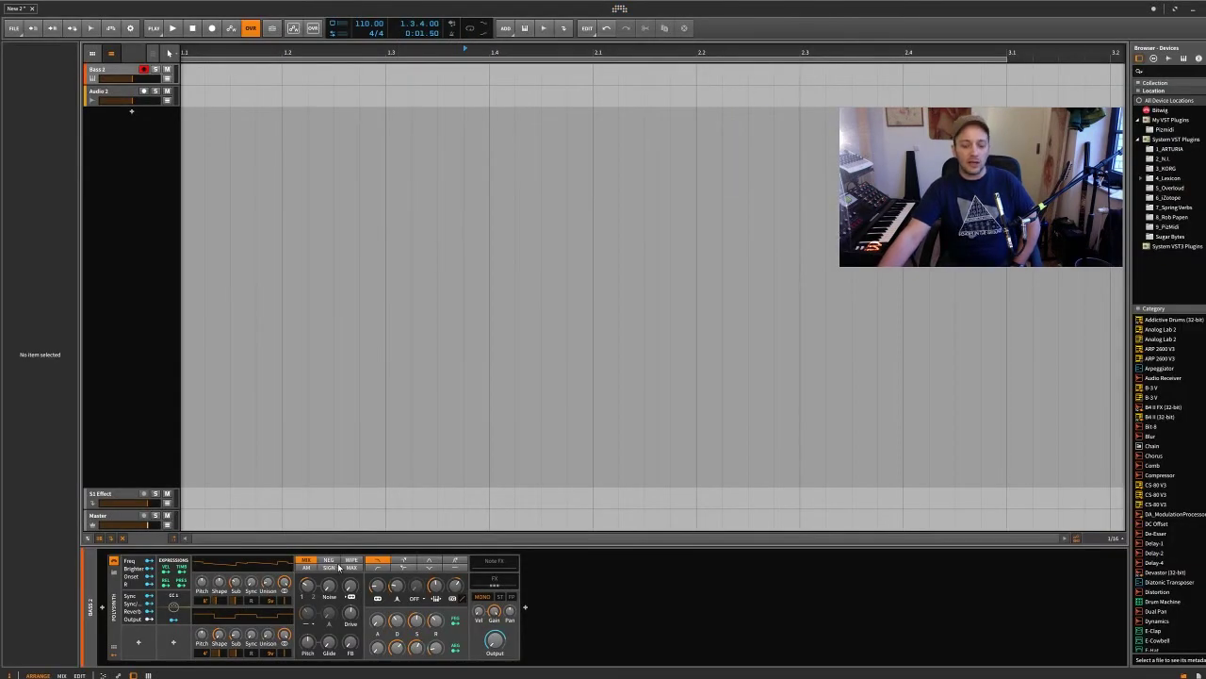
mouse_move(257, 659)
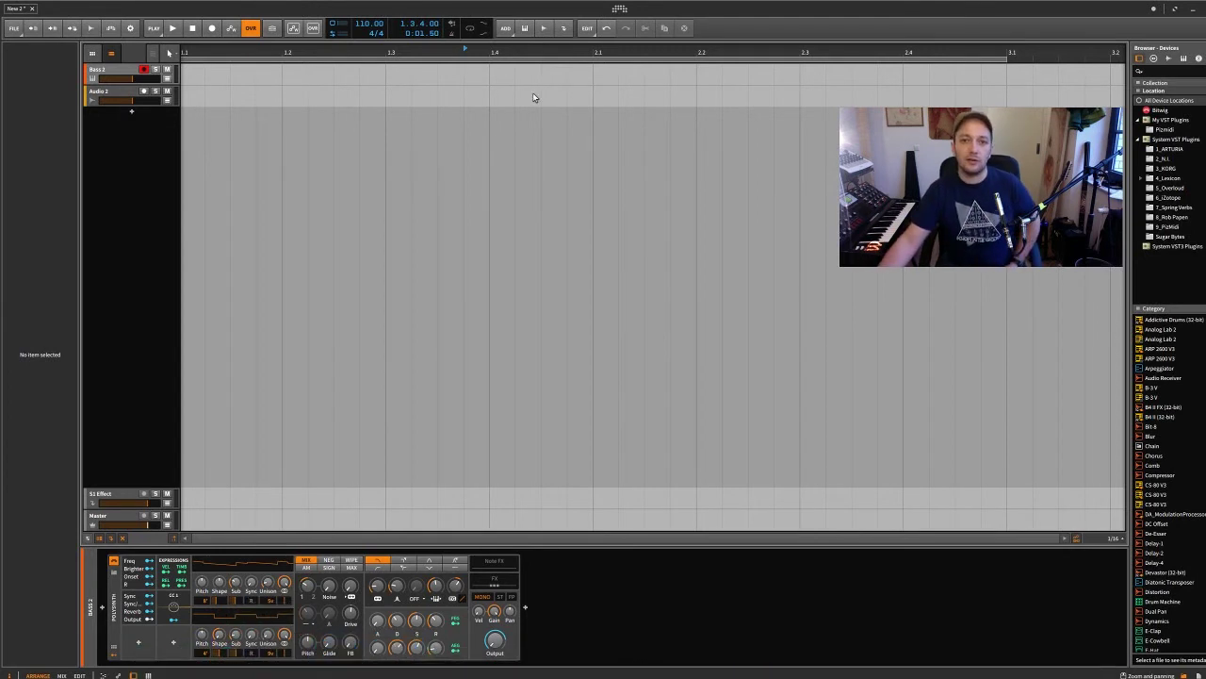
- Review the manufacturers available for adding a controller manually in the controller settings, then close the settings without adding one
left_click(621, 9)
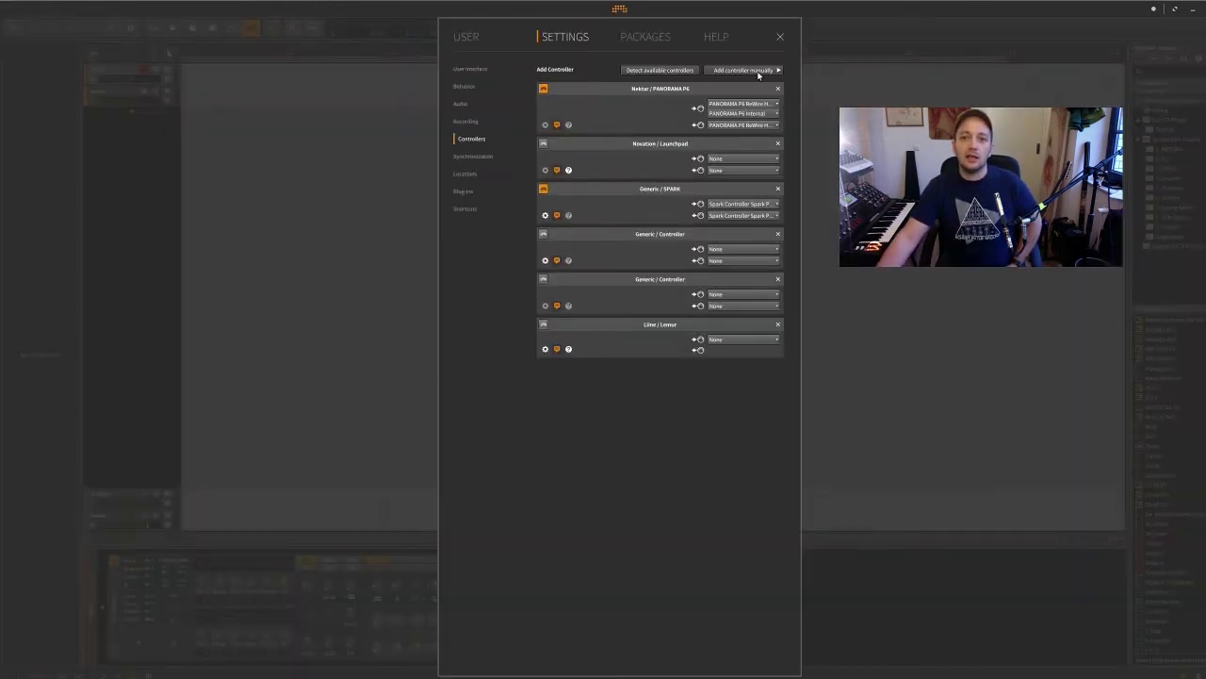
left_click(757, 72)
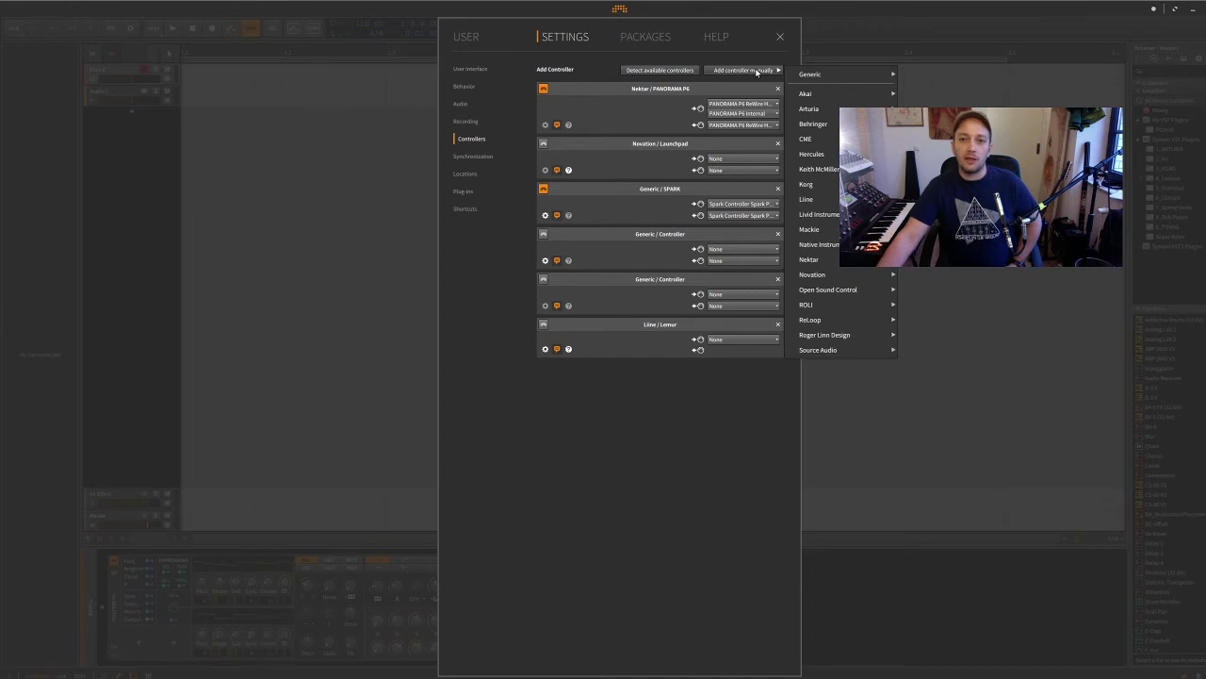
mouse_move(810, 94)
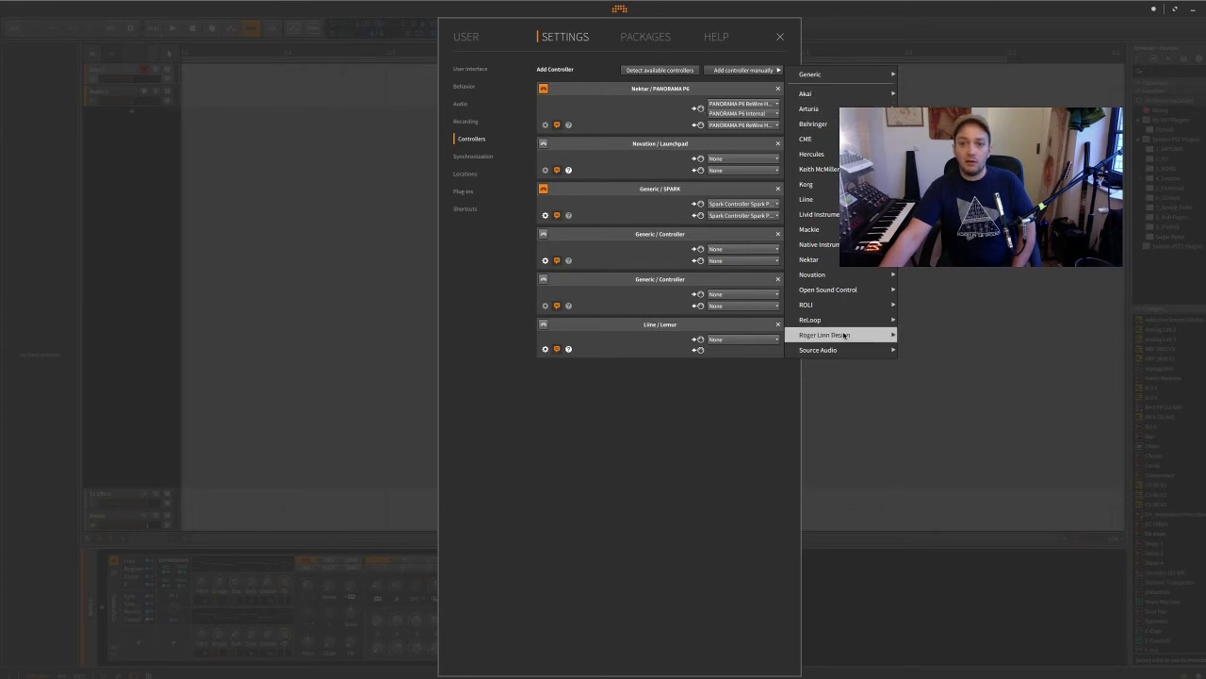
mouse_move(845, 335)
mouse_move(854, 80)
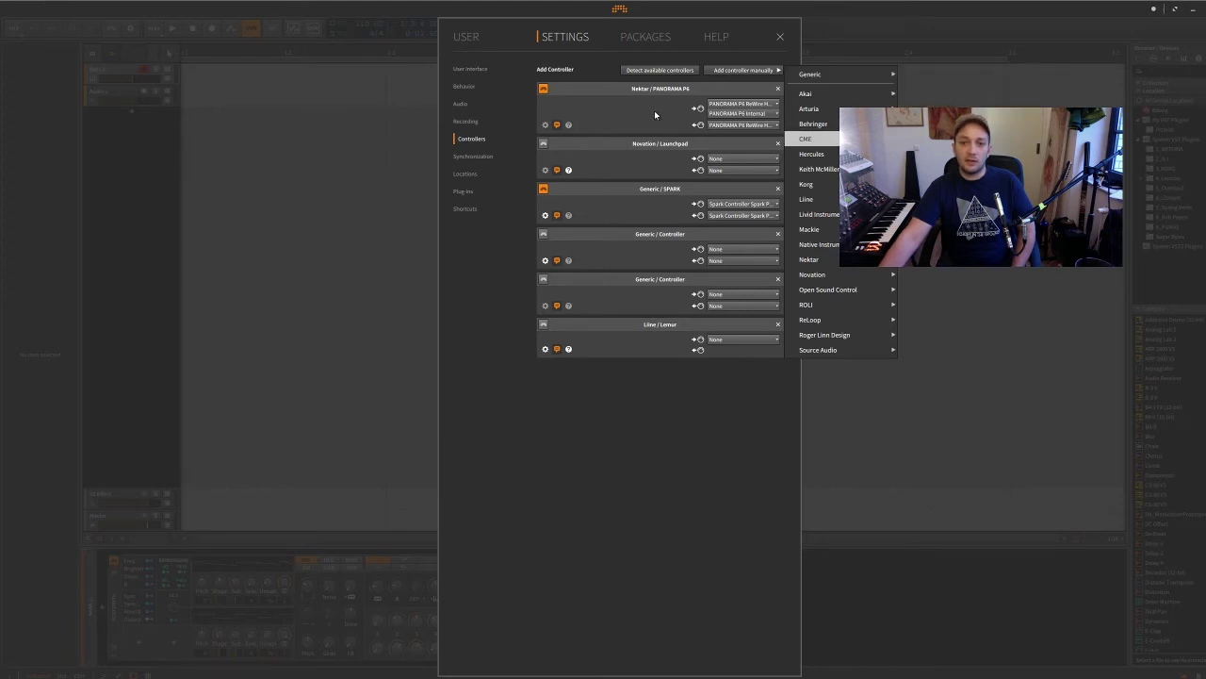
left_click(334, 174)
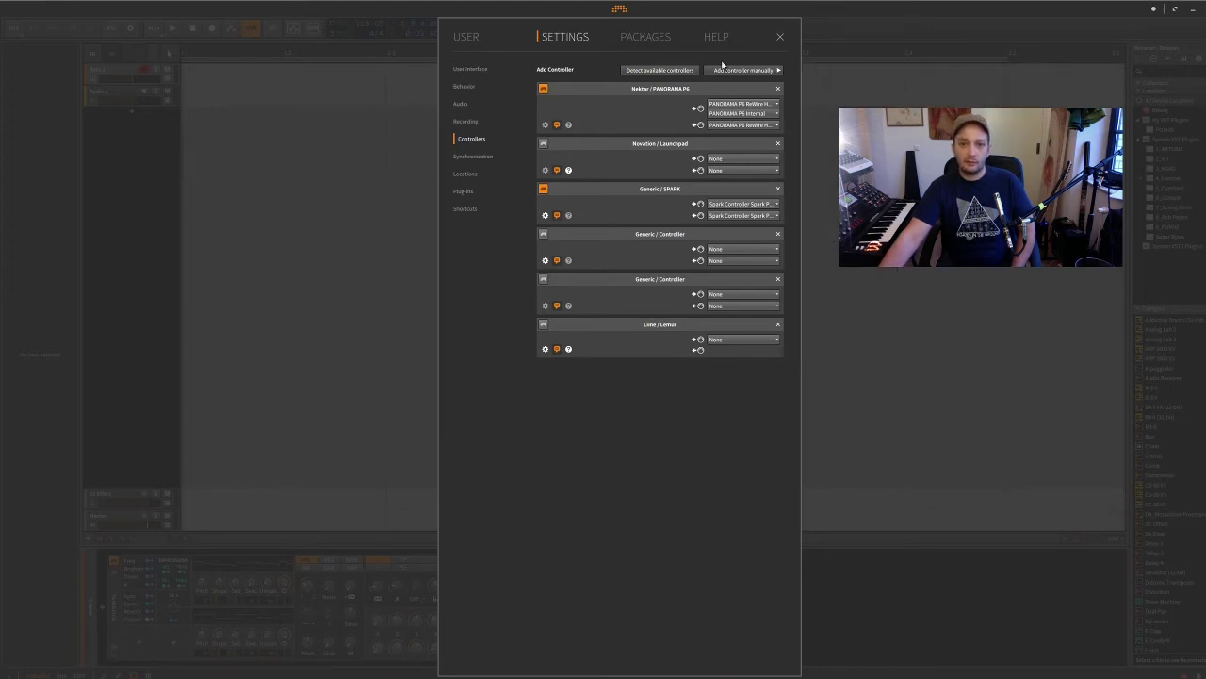
left_click(781, 36)
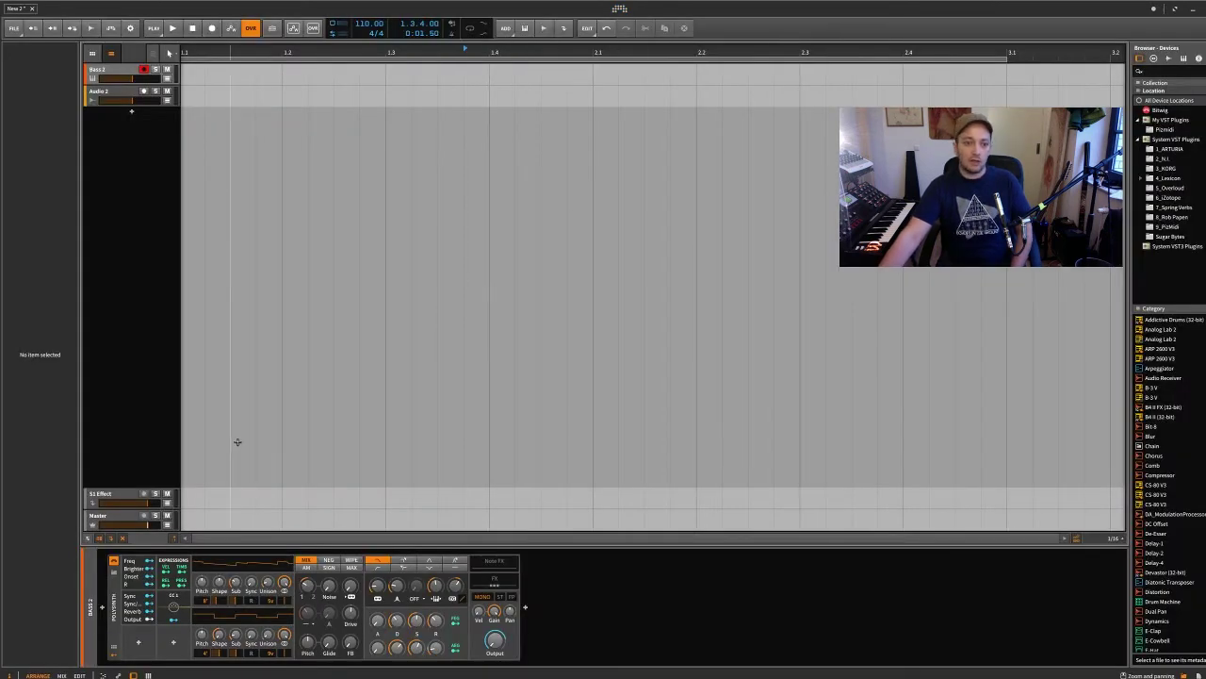